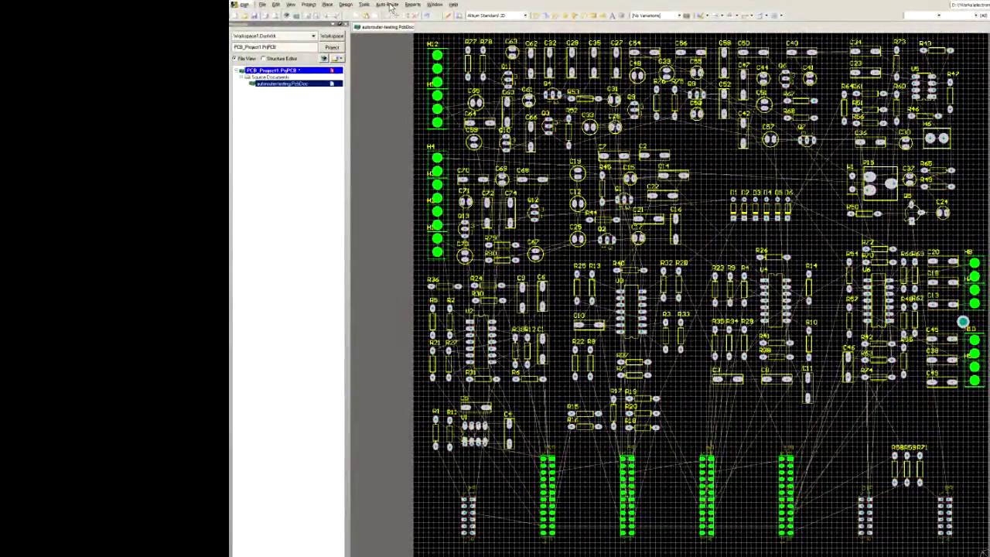
Pick the Default 2 Layer With Edge Connectors strategy under Auto Route > All, then close the strategies window
{"action": "left_click", "coordinate": [389, 5]}
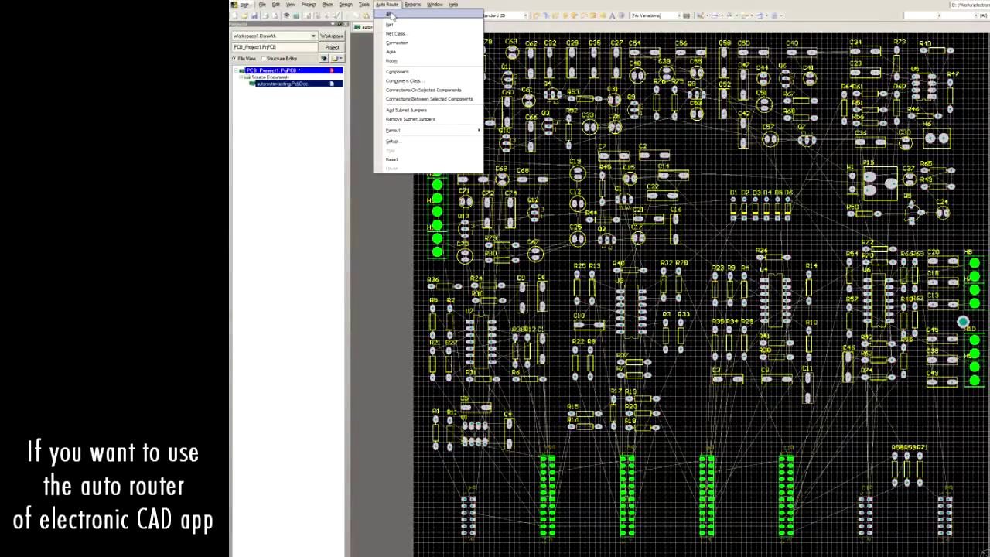
{"action": "left_click", "coordinate": [391, 16]}
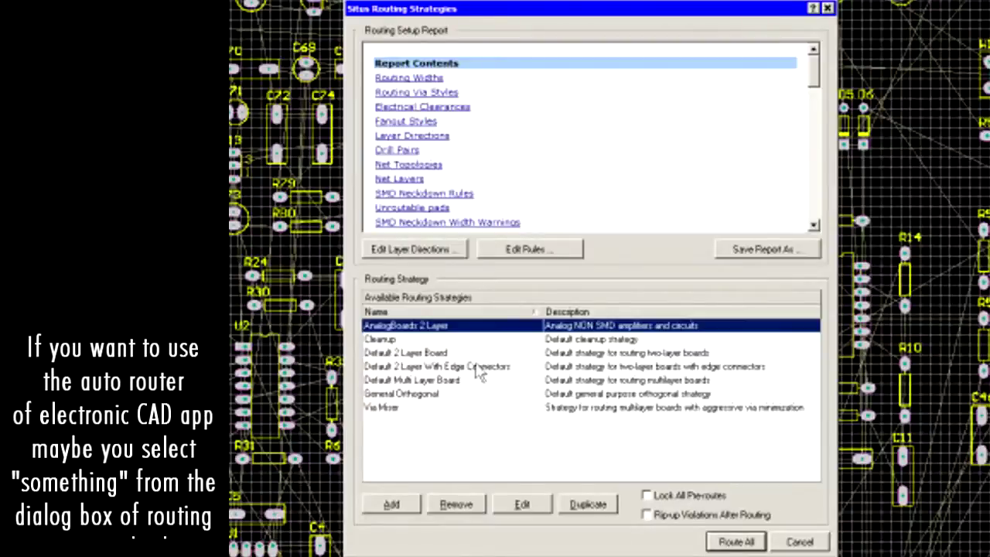
{"action": "left_click", "coordinate": [476, 369]}
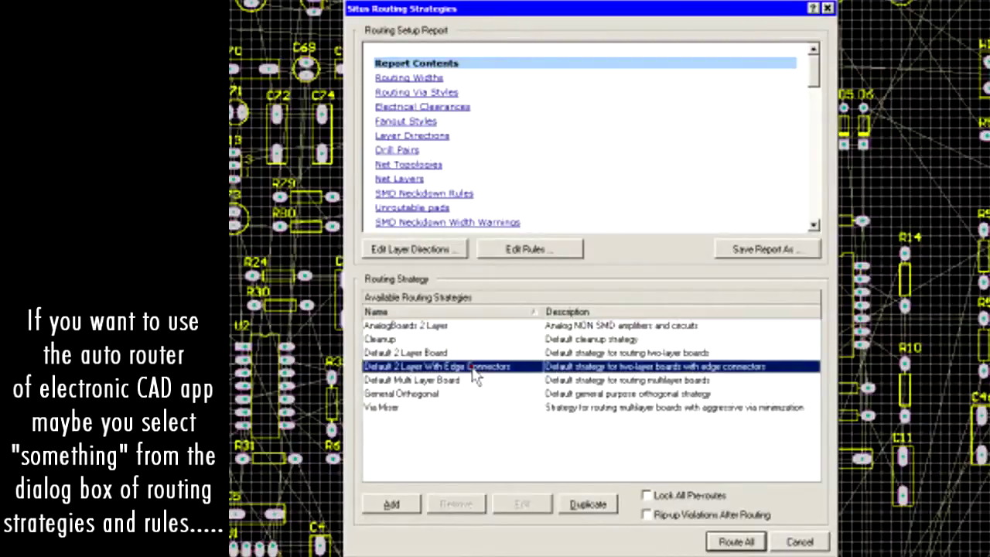
{"action": "left_click", "coordinate": [736, 542]}
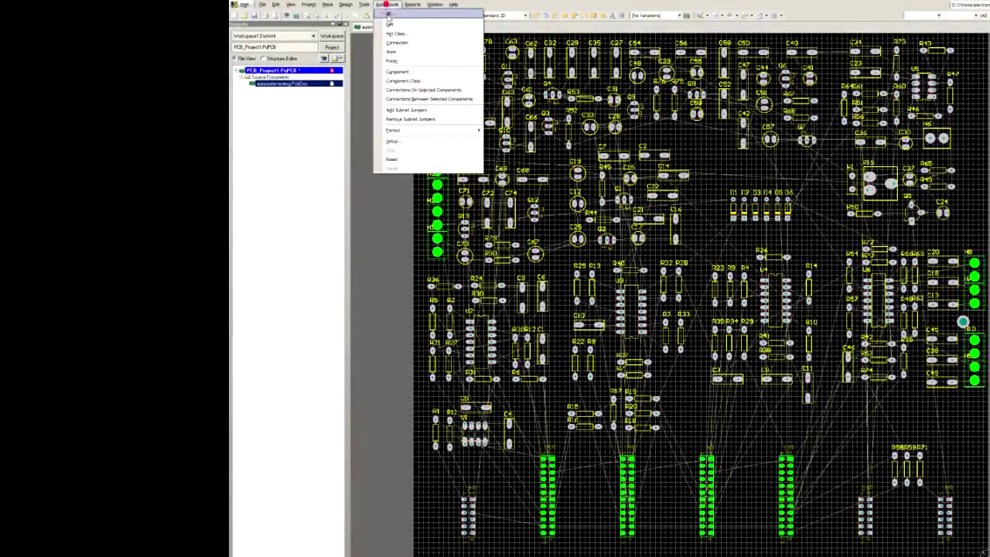
Open the AnalogBoards 2 Layer strategy in the Strategy Editor and confirm it with OK
{"action": "left_click", "coordinate": [389, 17]}
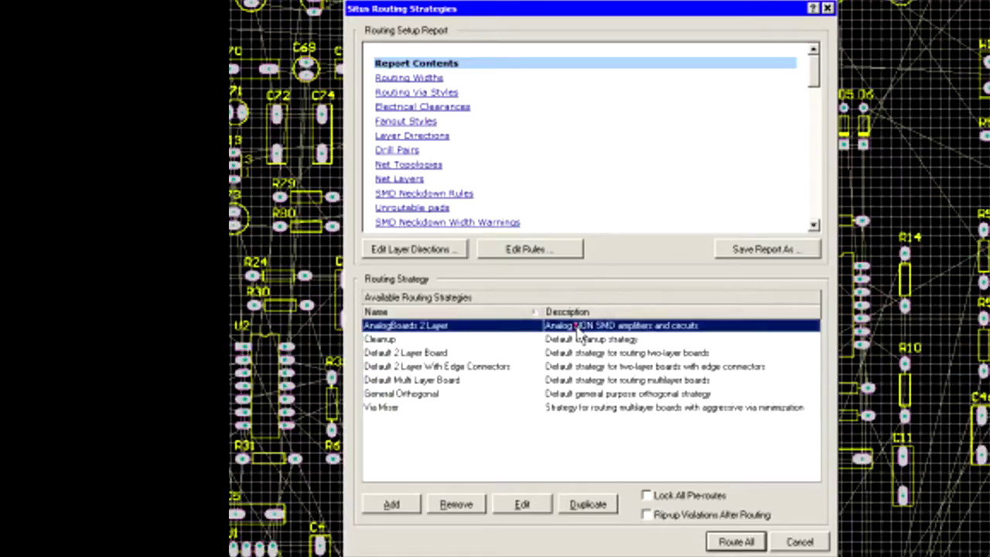
{"action": "double_click", "coordinate": [641, 314]}
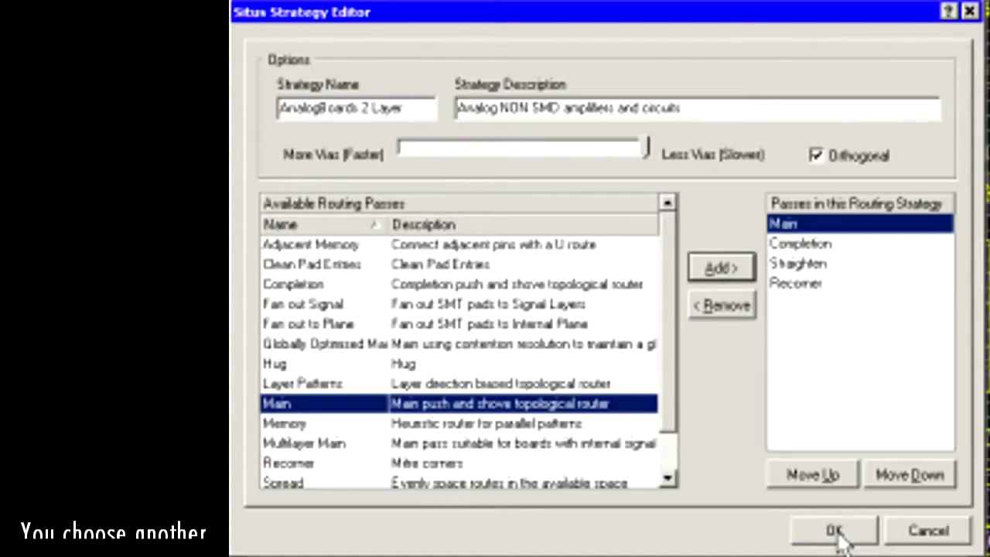
{"action": "left_click", "coordinate": [835, 532]}
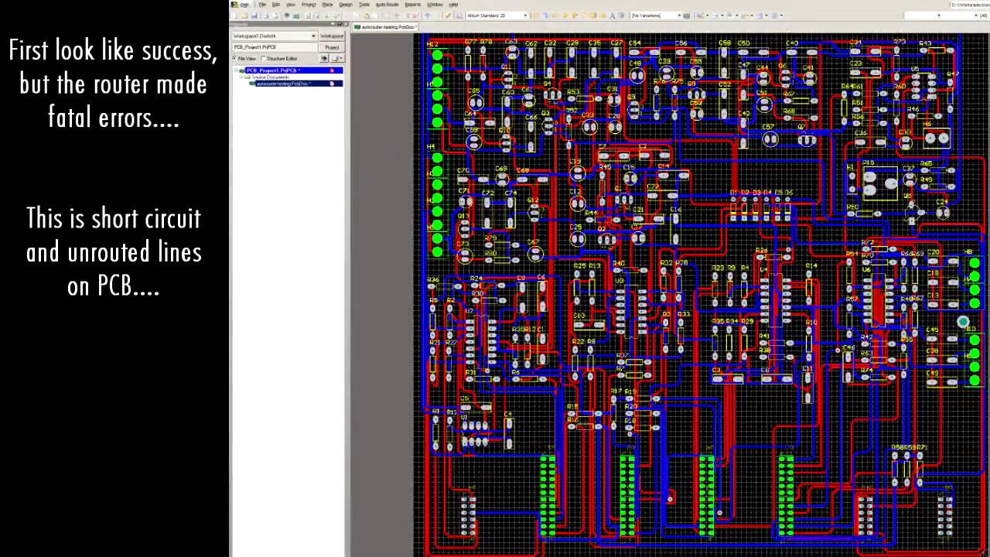
Zoom into the upper-left corner and drag the +15V STAGE1 top-edge track slightly downward
{"action": "scroll", "coordinate": [696, 294], "scroll_direction": "up", "scroll_amount": 1}
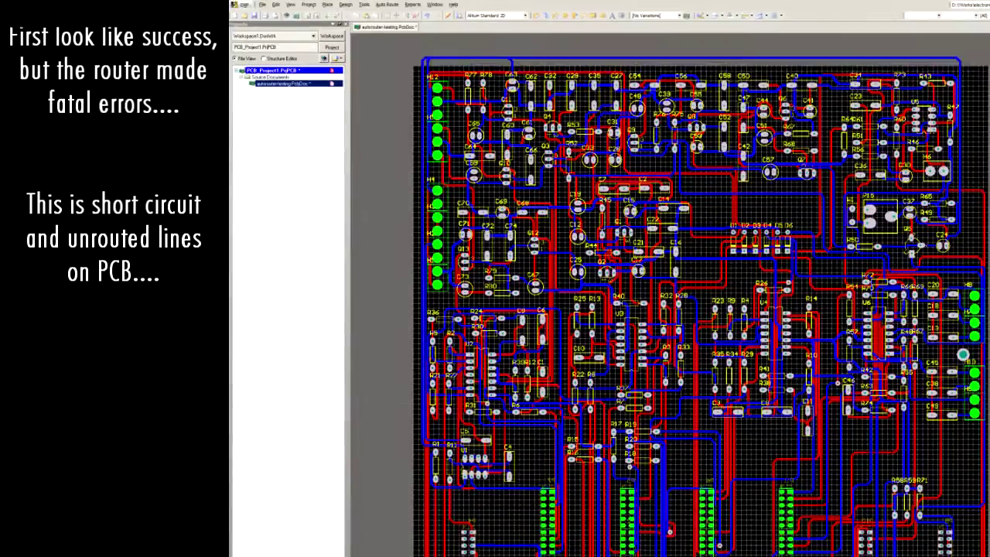
{"action": "scroll", "coordinate": [696, 293], "scroll_direction": "up", "scroll_amount": 1}
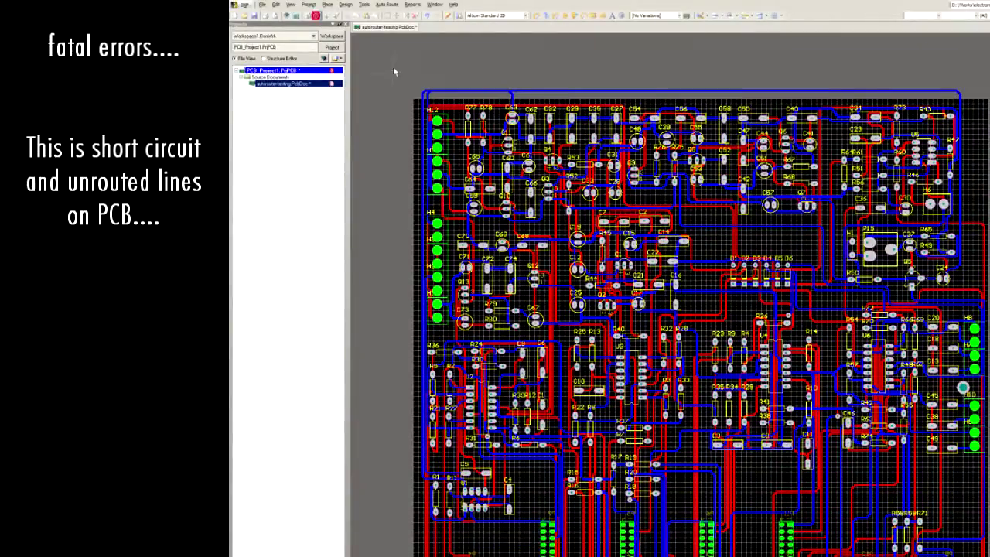
{"action": "left_click", "coordinate": [554, 159]}
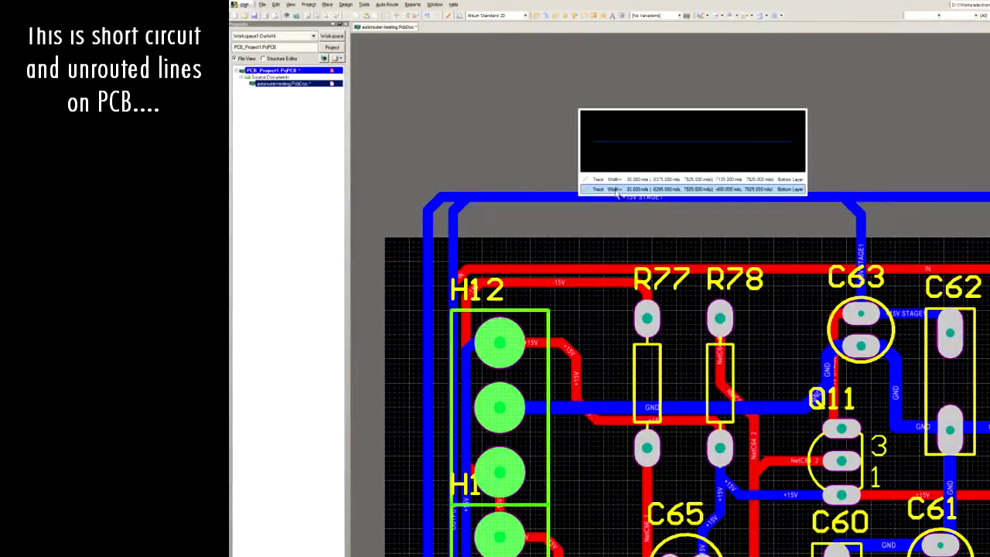
{"action": "left_click", "coordinate": [576, 197]}
{"action": "mouse_move", "coordinate": [568, 200]}
{"action": "left_mouse_down"}
{"action": "mouse_move", "coordinate": [572, 223]}
{"action": "mouse_move", "coordinate": [571, 207]}
{"action": "left_mouse_up"}
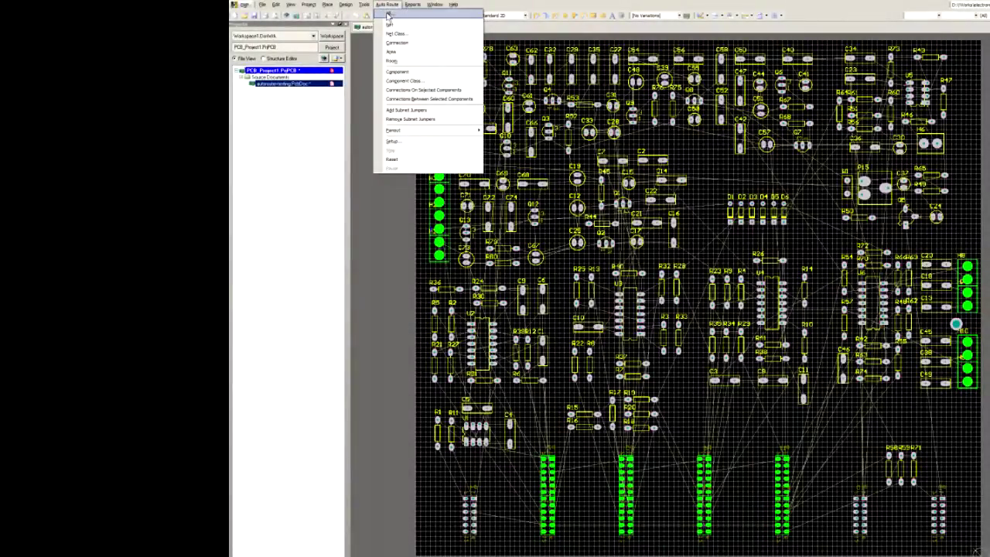
Add the Clean Pad Entries pass to the AnalogBoards 2 Layer strategy and route the whole board
{"action": "left_click", "coordinate": [388, 15]}
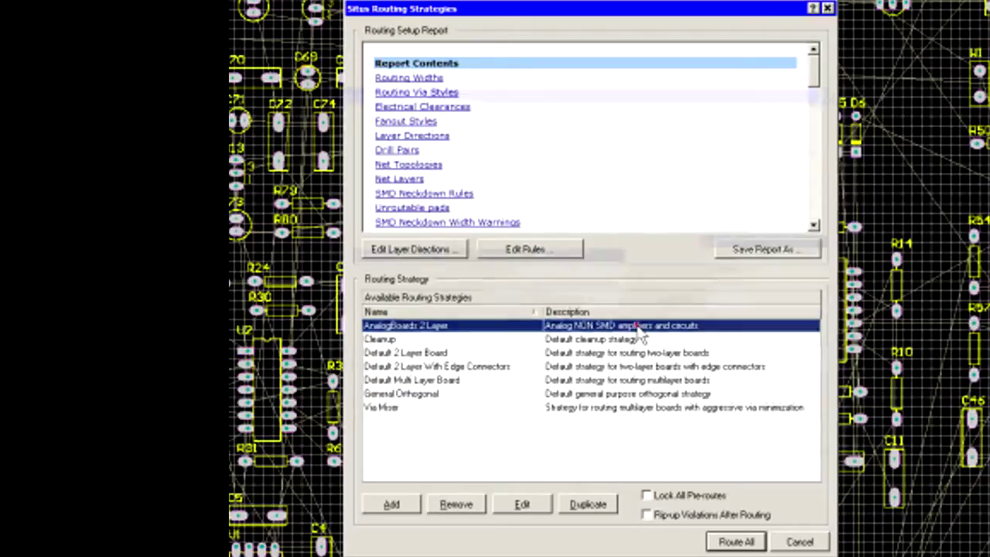
{"action": "double_click", "coordinate": [665, 307]}
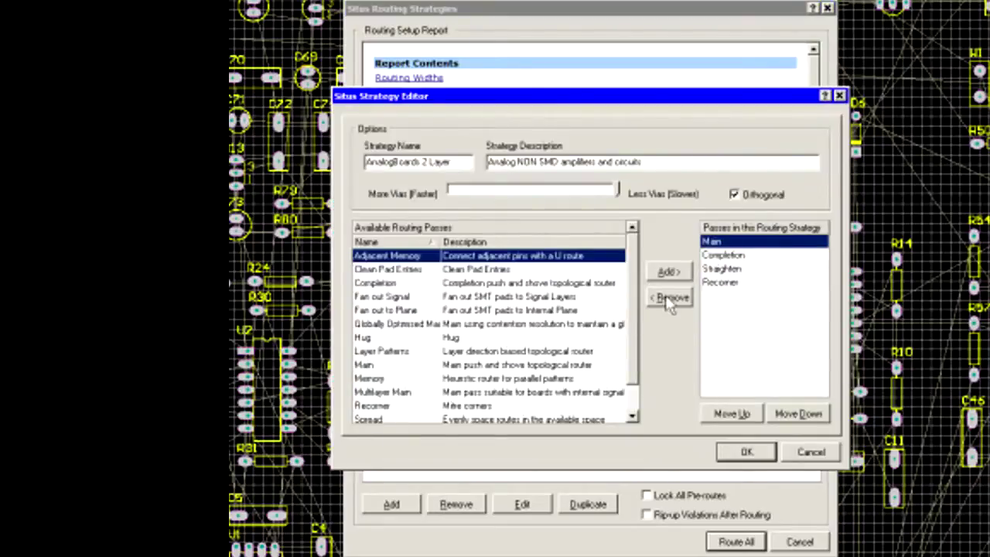
{"action": "left_click", "coordinate": [416, 269]}
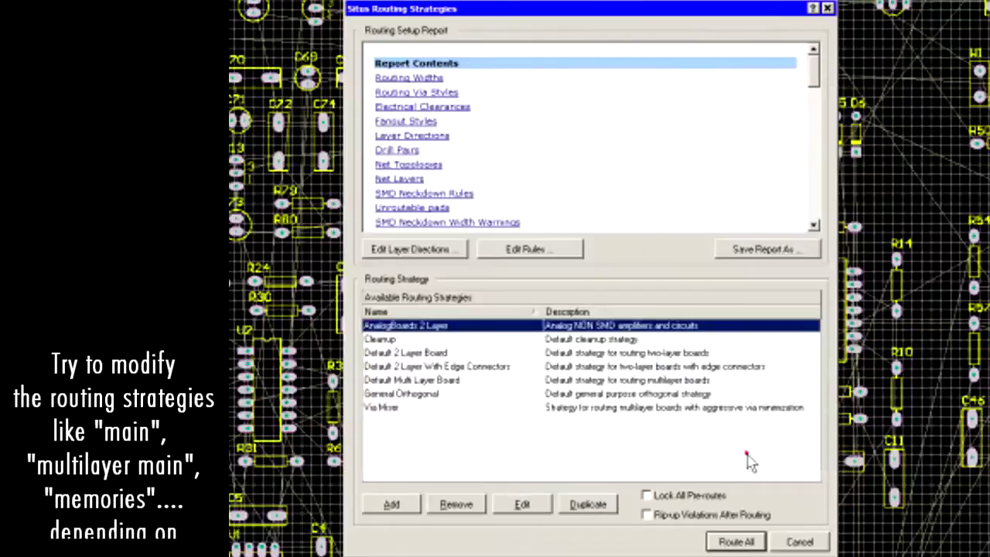
{"action": "left_click", "coordinate": [739, 541]}
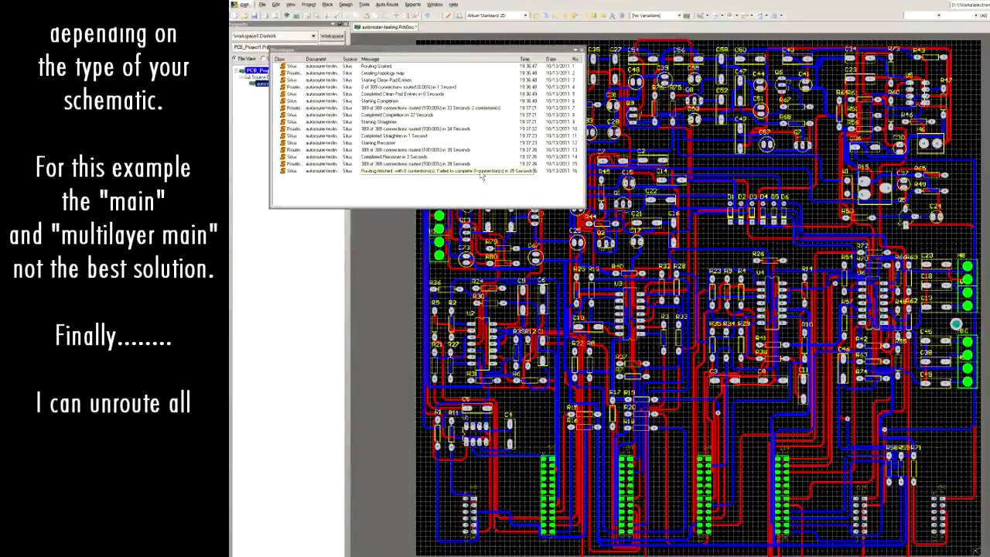
Fit the board in view and unroute every connection with Tools > Un-Route > All
{"action": "scroll", "coordinate": [692, 529], "scroll_direction": "up", "scroll_amount": 3, "text": "ctrl"}
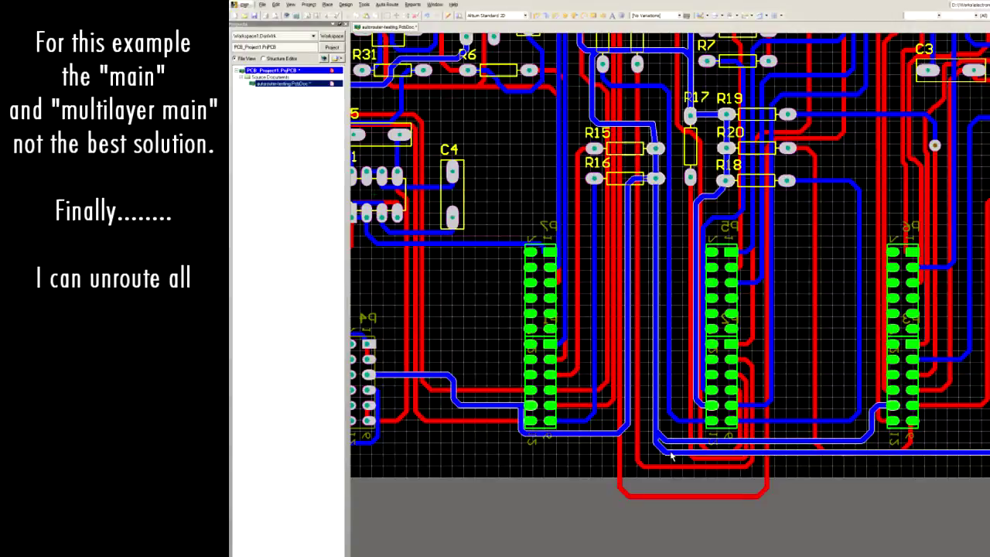
{"action": "left_click", "coordinate": [307, 16]}
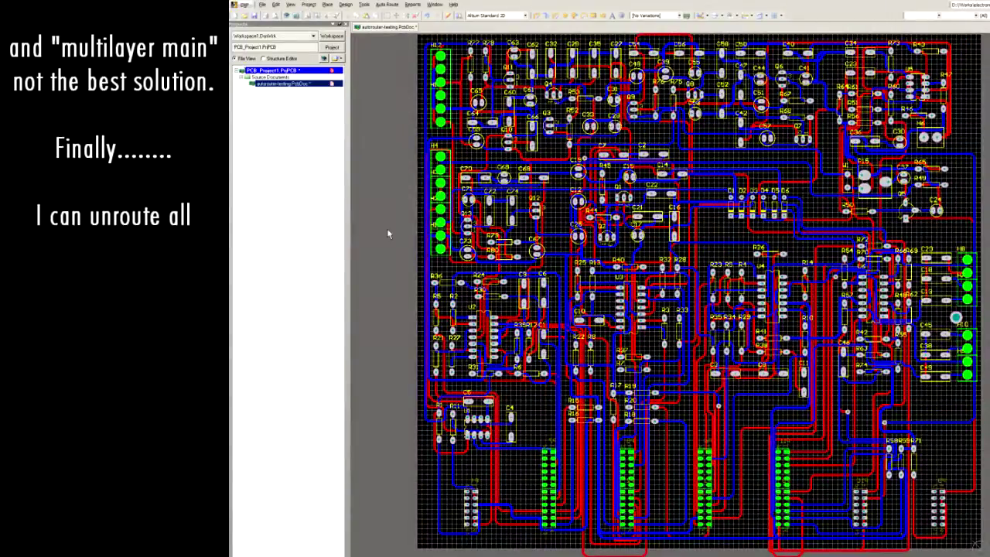
{"action": "left_click", "coordinate": [365, 5]}
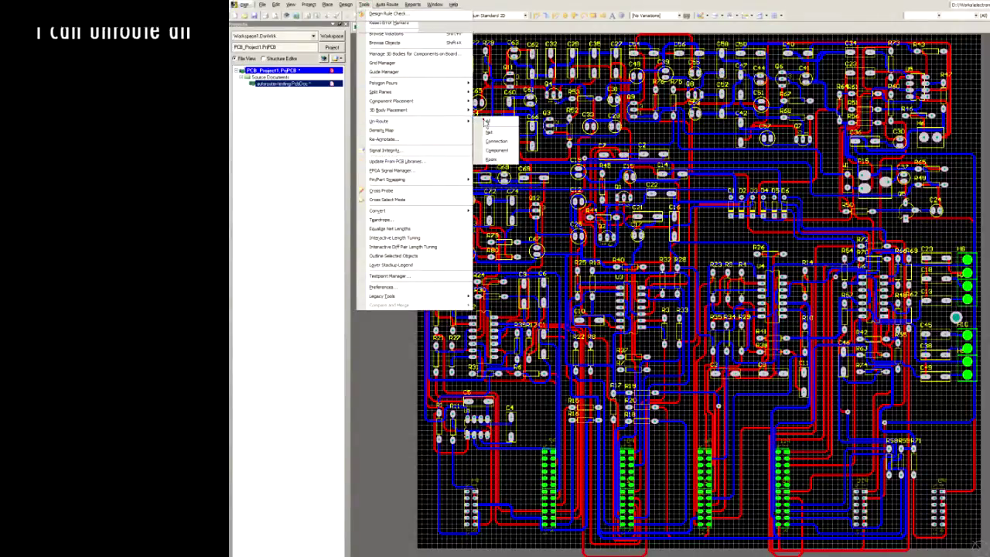
{"action": "left_click", "coordinate": [487, 122]}
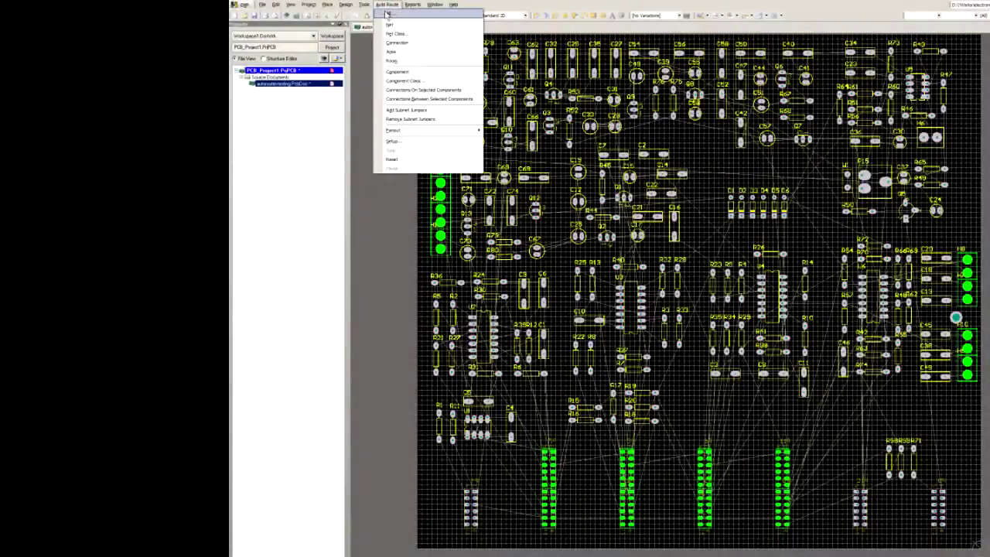
Remove the Clean Pad Entries pass from the AnalogBoards 2 Layer strategy's pass list
{"action": "left_click", "coordinate": [389, 15]}
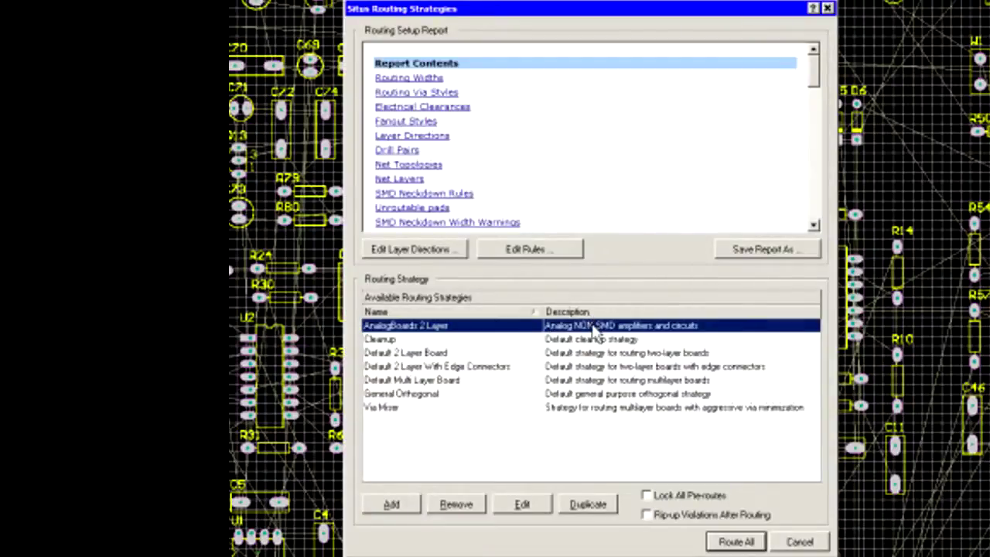
{"action": "double_click", "coordinate": [596, 329]}
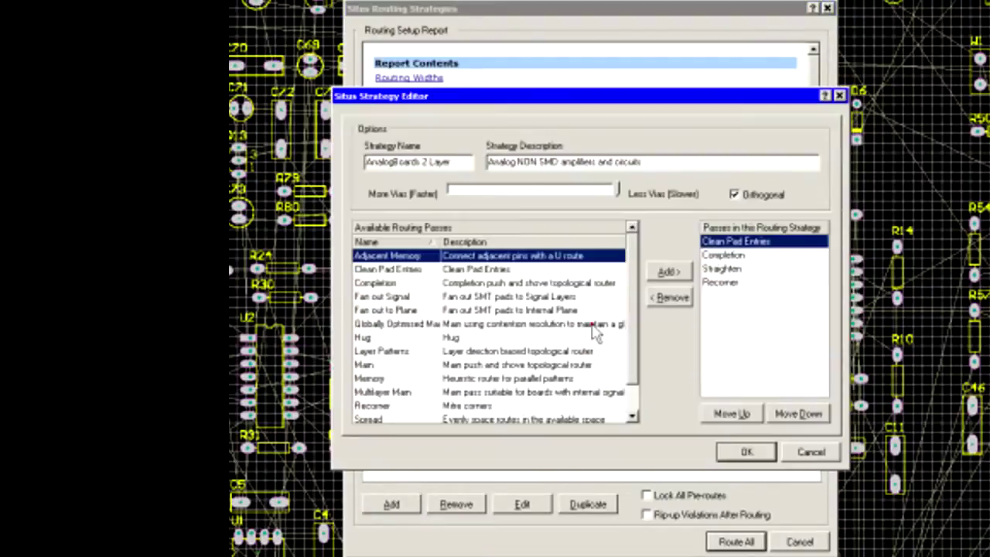
{"action": "left_click", "coordinate": [673, 297]}
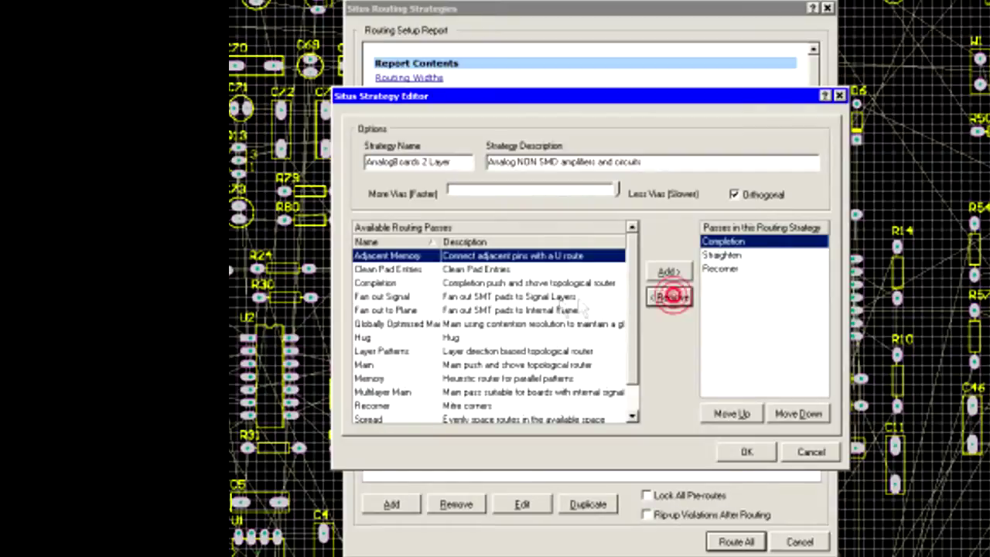
{"action": "left_click", "coordinate": [437, 393]}
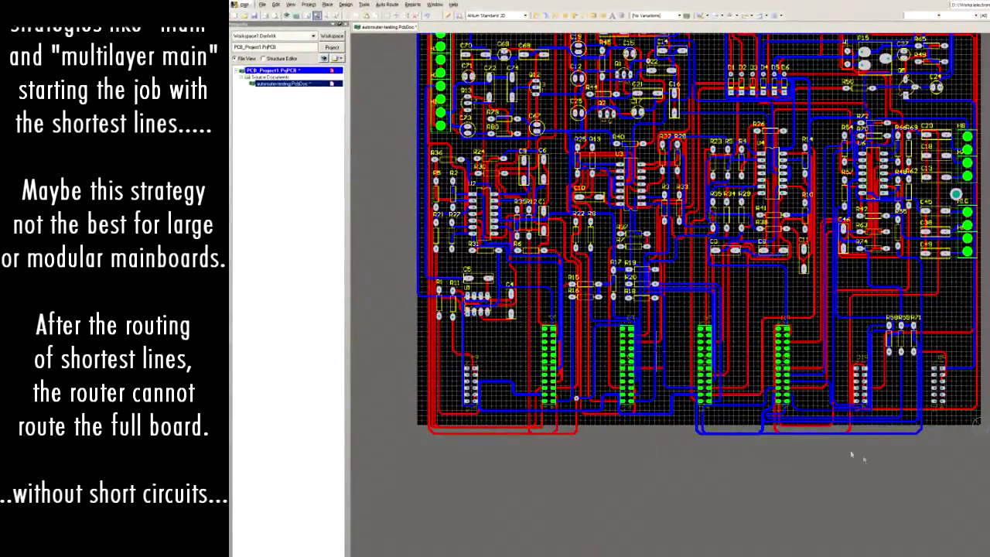
Push the bottom red trace segments further down and nudge the top-edge trace above C63 higher
{"action": "scroll", "coordinate": [959, 486], "scroll_direction": "up", "scroll_amount": 3}
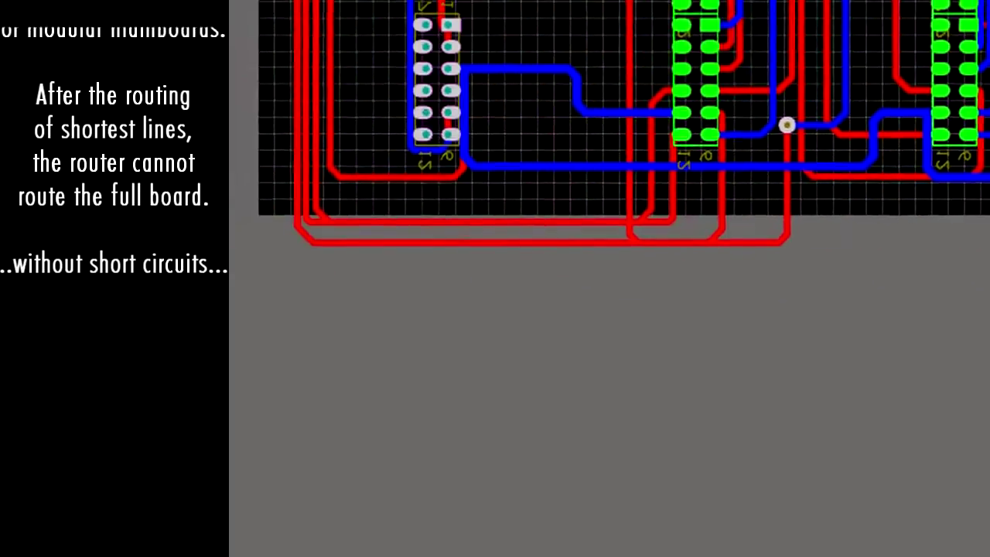
{"action": "left_click", "coordinate": [499, 251]}
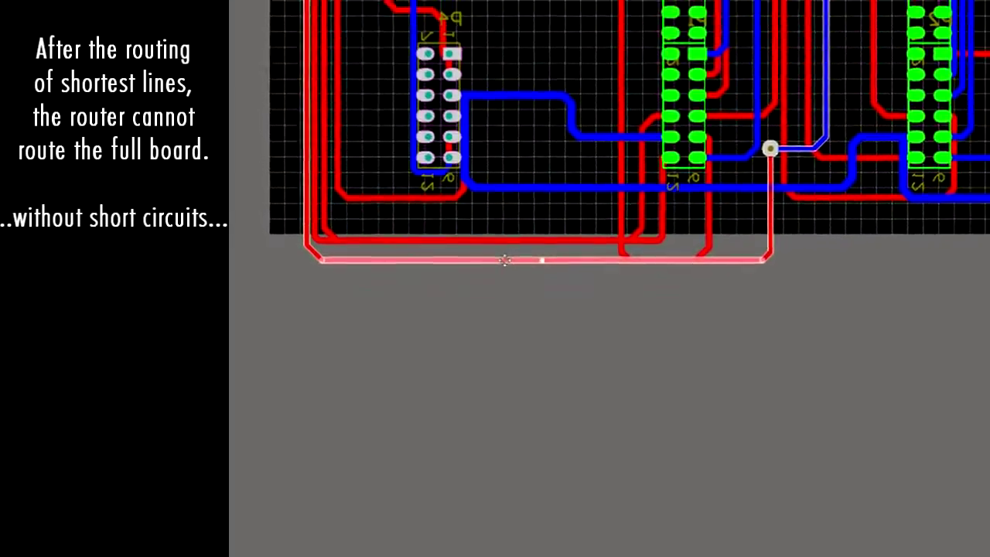
{"action": "left_click_drag", "start_coordinate": [501, 253], "coordinate": [496, 312]}
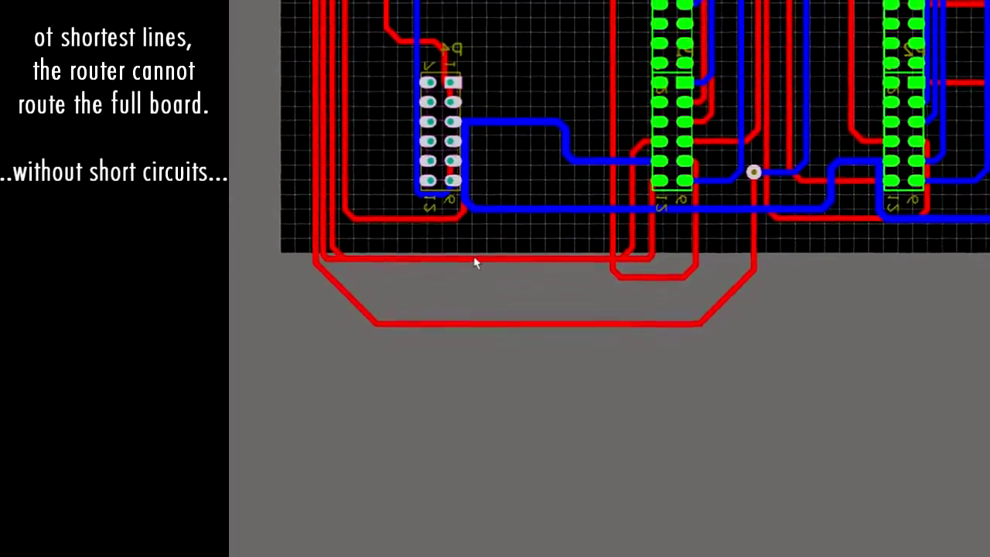
{"action": "left_click", "coordinate": [474, 263]}
{"action": "left_click", "coordinate": [473, 267]}
{"action": "left_click_drag", "start_coordinate": [479, 277], "coordinate": [507, 301]}
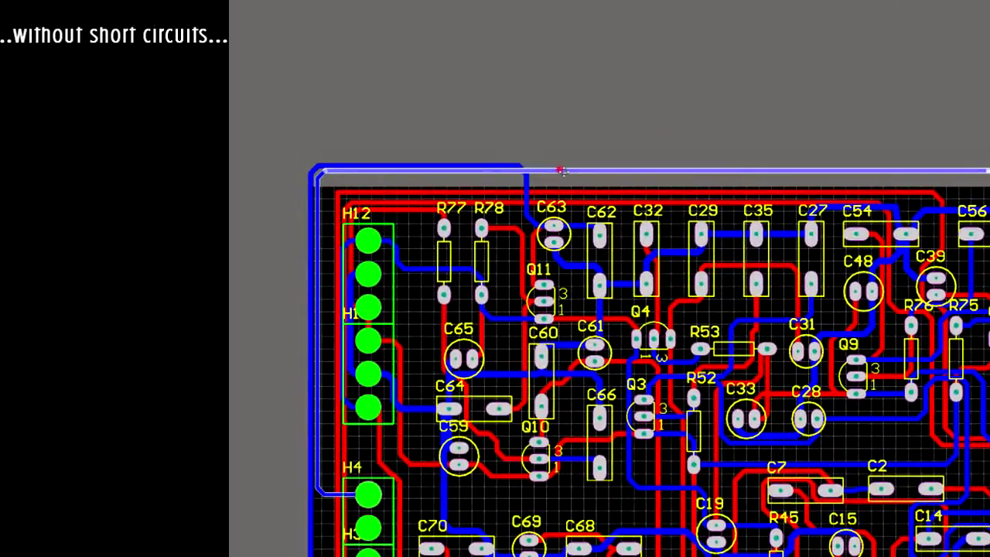
{"action": "left_click_drag", "start_coordinate": [562, 170], "coordinate": [565, 167]}
{"action": "left_click", "coordinate": [488, 168]}
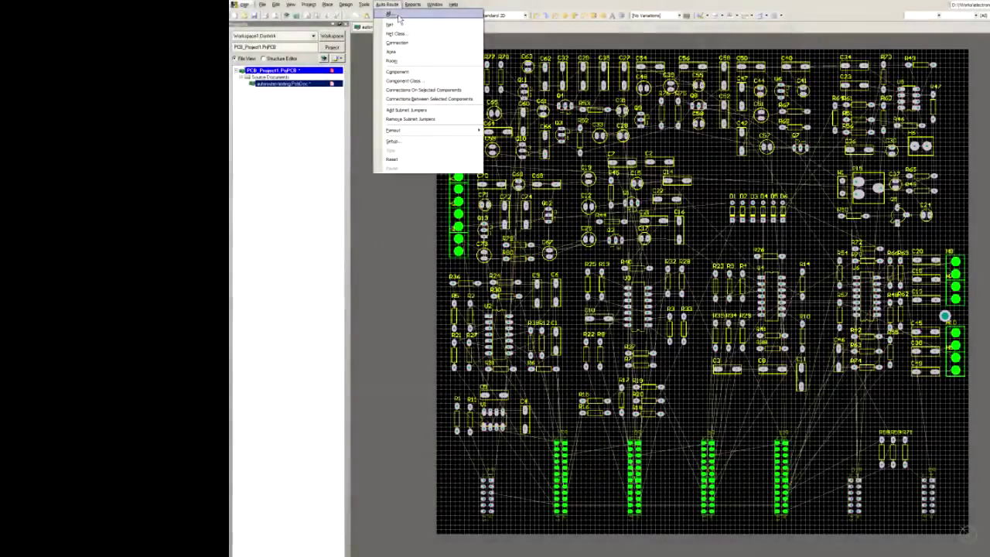
Add Globally Optimised Main as the first pass of AnalogBoards 2 Layer and run Route All
{"action": "left_click", "coordinate": [441, 107]}
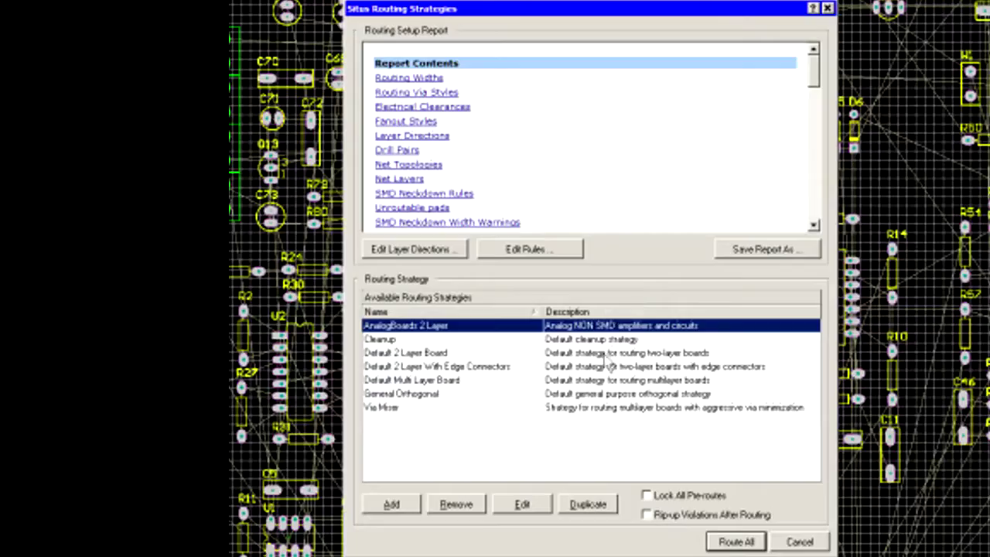
{"action": "double_click", "coordinate": [622, 327]}
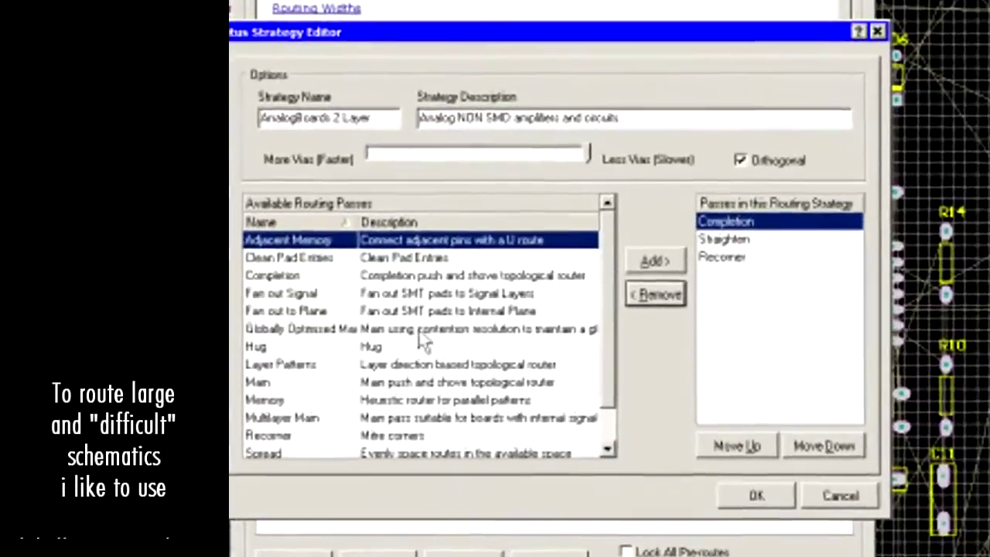
{"action": "left_click", "coordinate": [483, 323]}
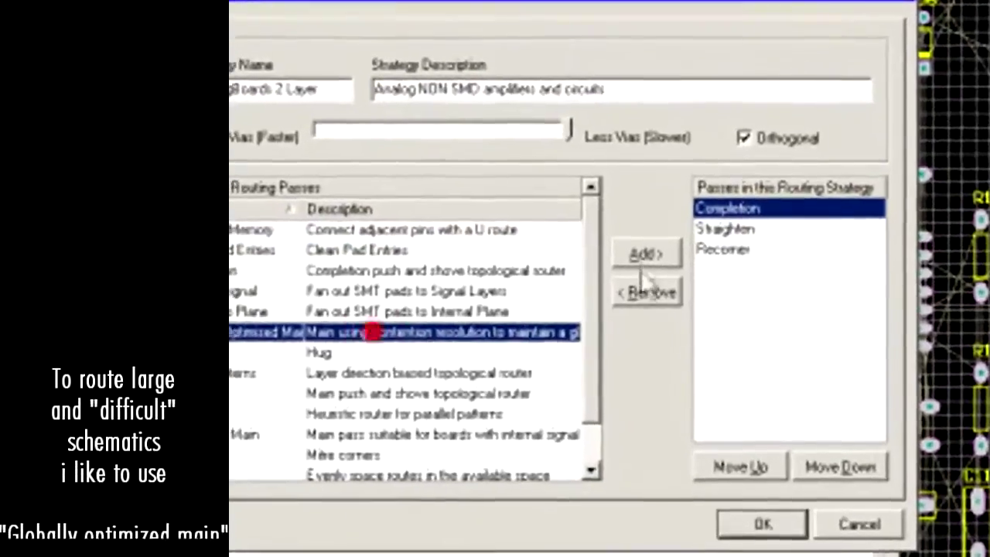
{"action": "left_click", "coordinate": [631, 246]}
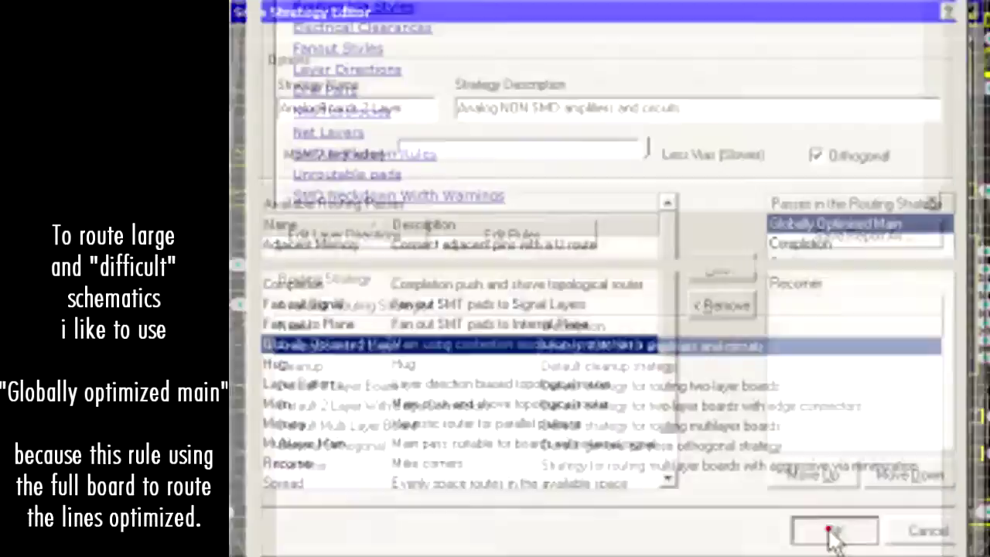
{"action": "left_click", "coordinate": [826, 532]}
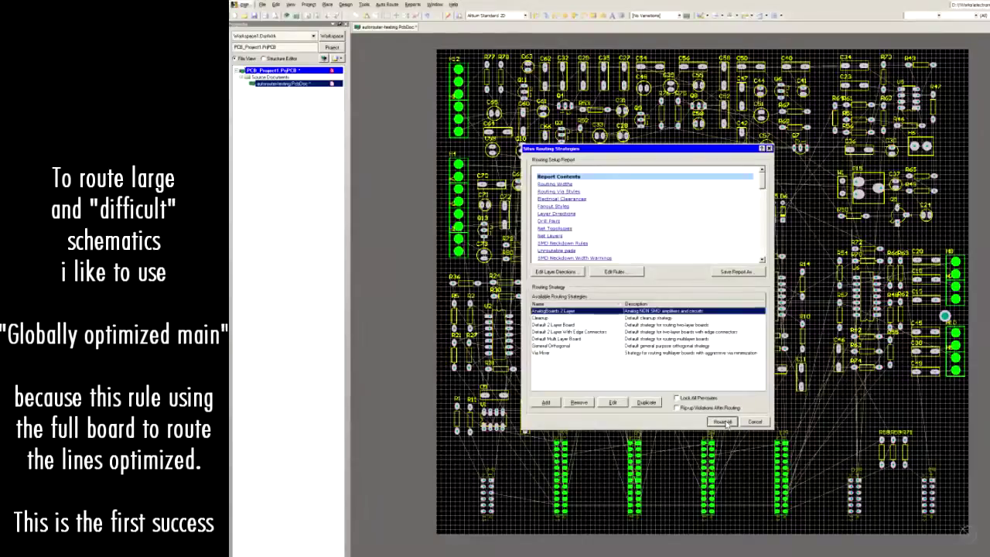
{"action": "left_click", "coordinate": [723, 422]}
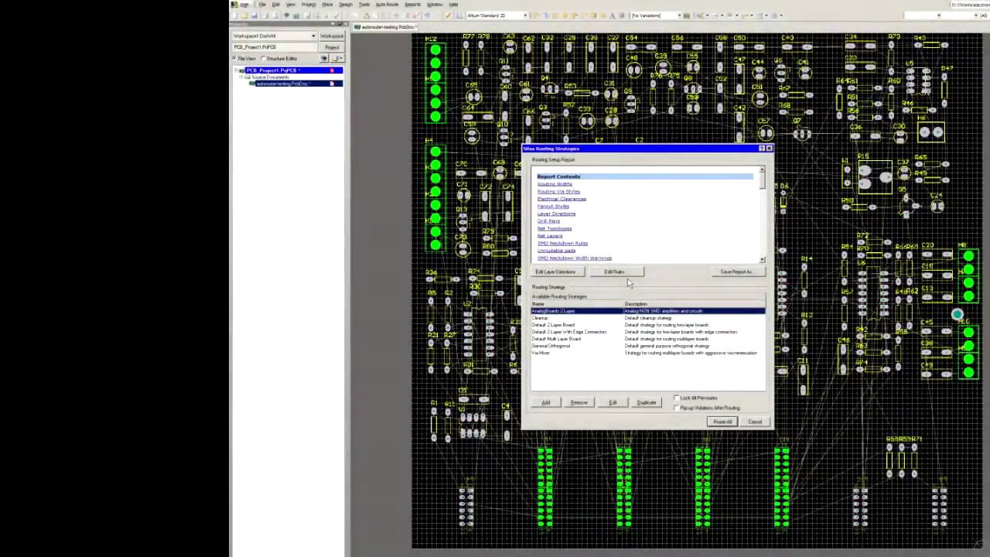
In the design rules, disable the ShortCircuit and UnRoutedNet rules and apply
{"action": "left_click", "coordinate": [625, 273]}
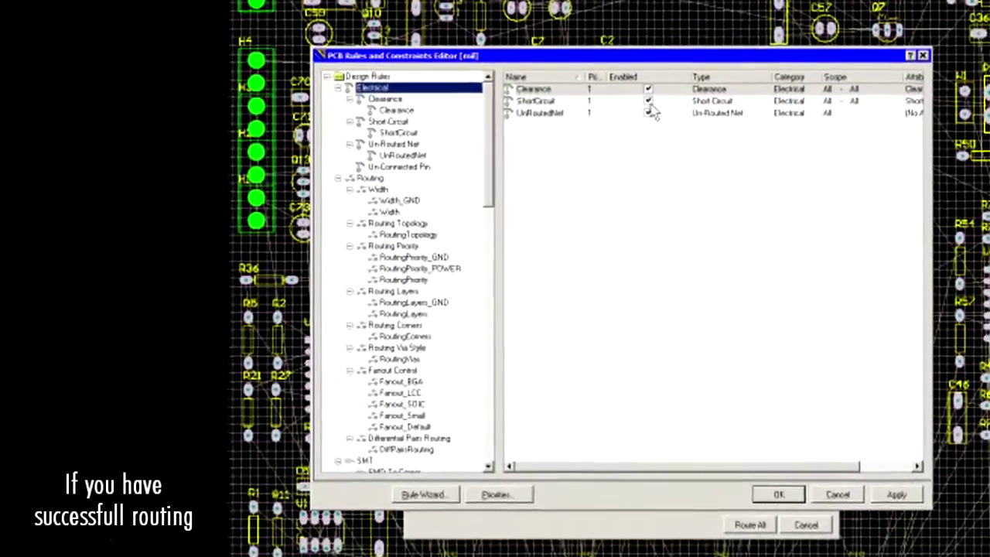
{"action": "left_click", "coordinate": [657, 142]}
{"action": "left_click", "coordinate": [646, 101]}
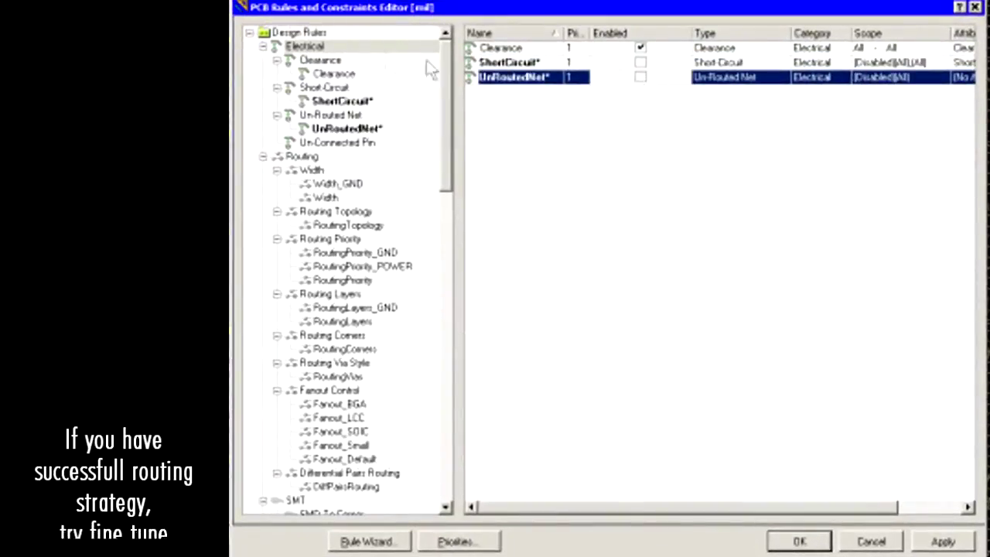
{"action": "left_click", "coordinate": [964, 546]}
Set the Clearance rule's minimum clearance to 25mil, apply and close, then auto-route the board
{"action": "left_click", "coordinate": [335, 74]}
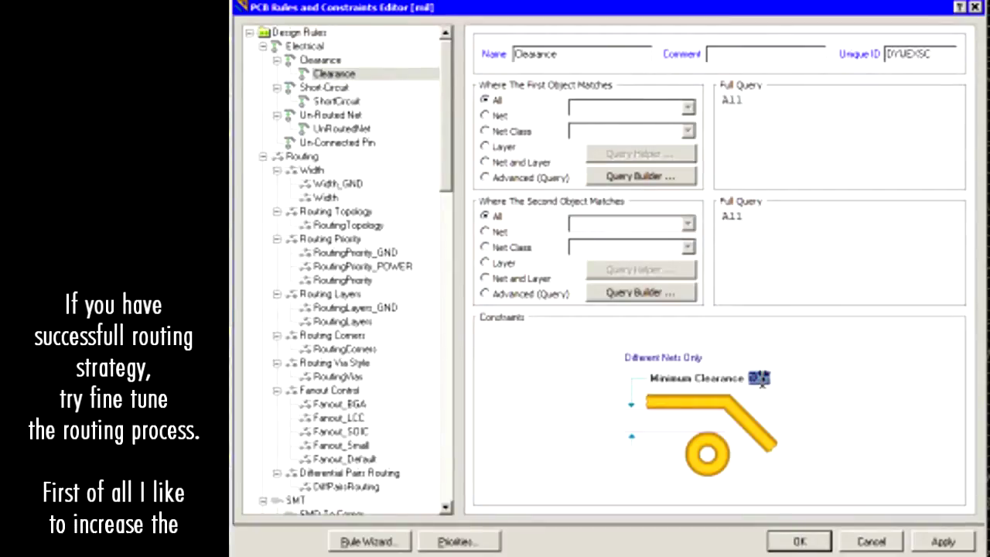
{"action": "key", "text": "Return"}
{"action": "left_click", "coordinate": [941, 542]}
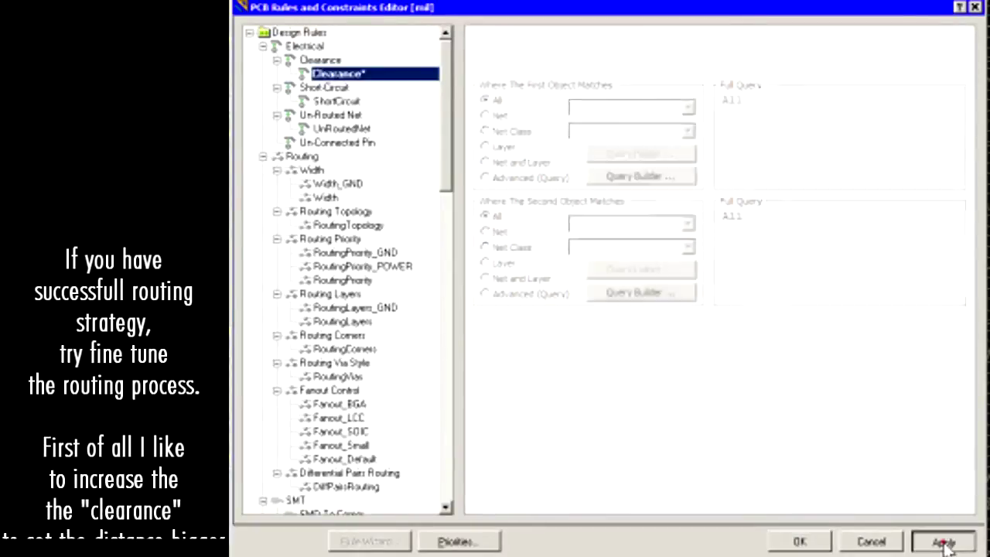
{"action": "left_click", "coordinate": [814, 543]}
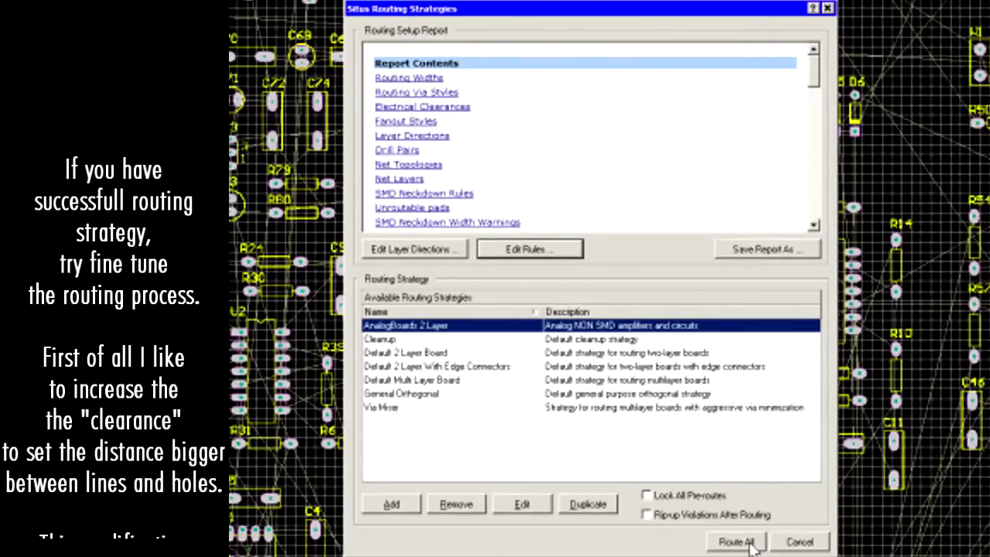
{"action": "left_click", "coordinate": [733, 542]}
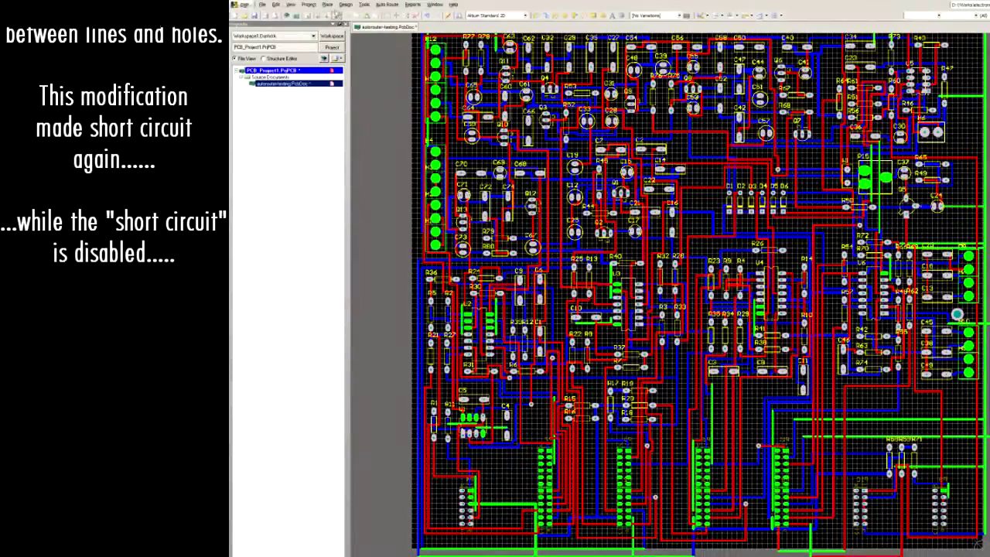
Fit the routed board, zoom near C34 and R73, and drag two top-edge track segments lower
{"action": "left_click", "coordinate": [307, 18]}
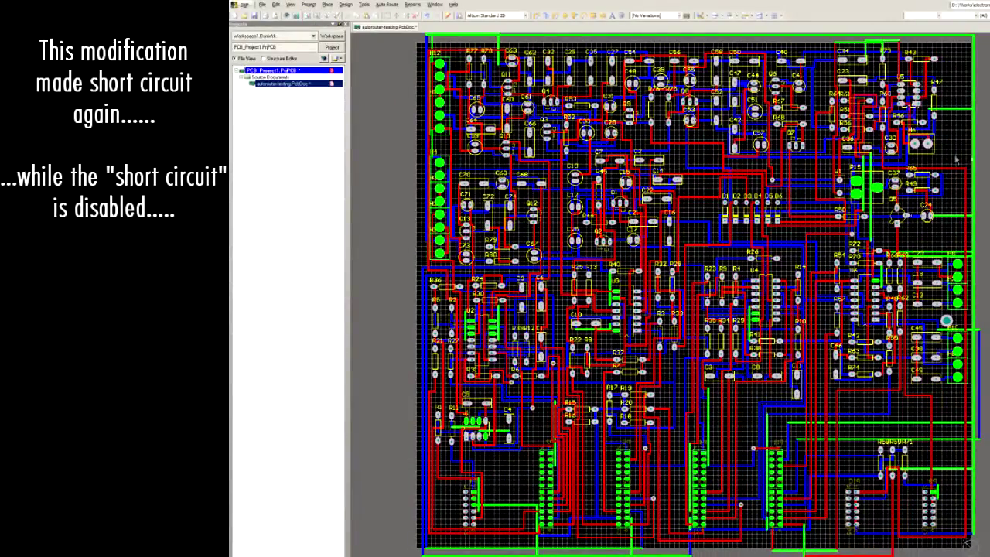
{"action": "scroll", "coordinate": [760, 232], "scroll_direction": "up", "scroll_amount": 2, "text": "ctrl"}
{"action": "scroll", "coordinate": [760, 232], "scroll_direction": "up", "scroll_amount": 2, "text": "ctrl"}
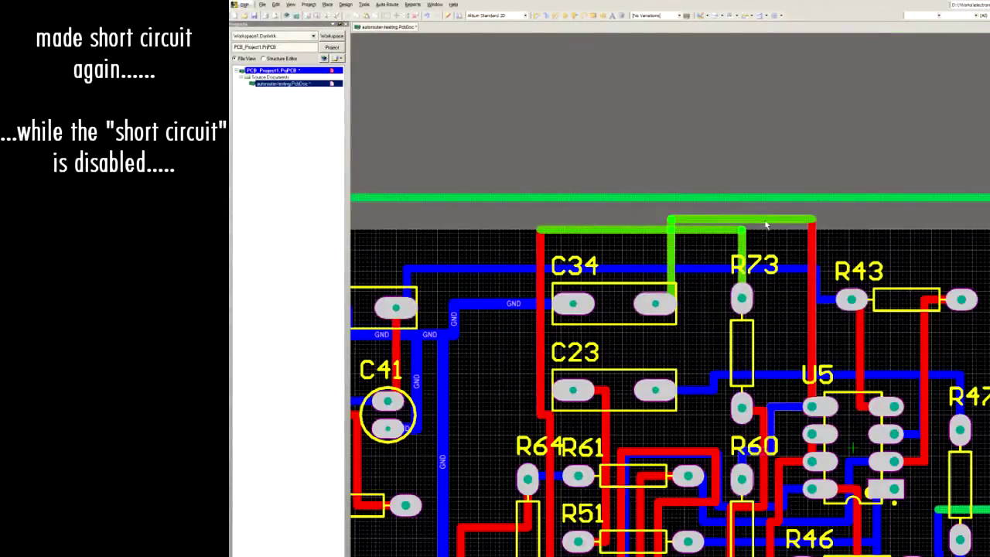
{"action": "left_click_drag", "start_coordinate": [768, 222], "coordinate": [768, 232]}
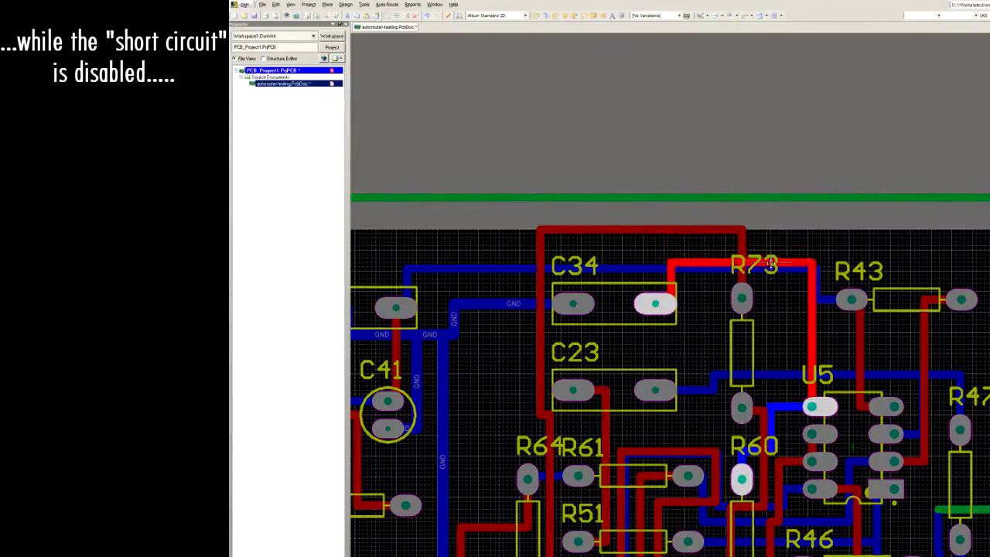
{"action": "left_click", "coordinate": [771, 264]}
{"action": "left_click_drag", "start_coordinate": [705, 230], "coordinate": [705, 253]}
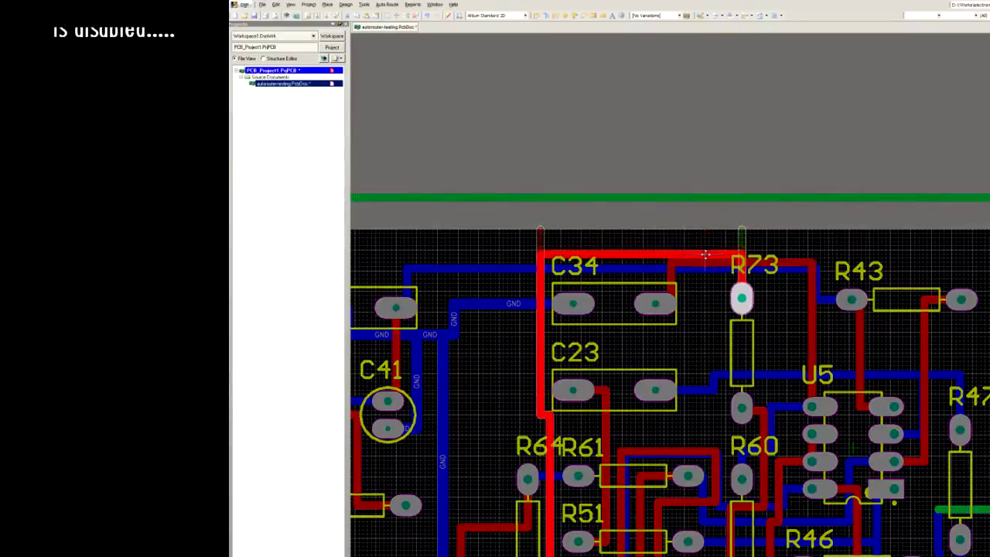
{"action": "left_click", "coordinate": [708, 222]}
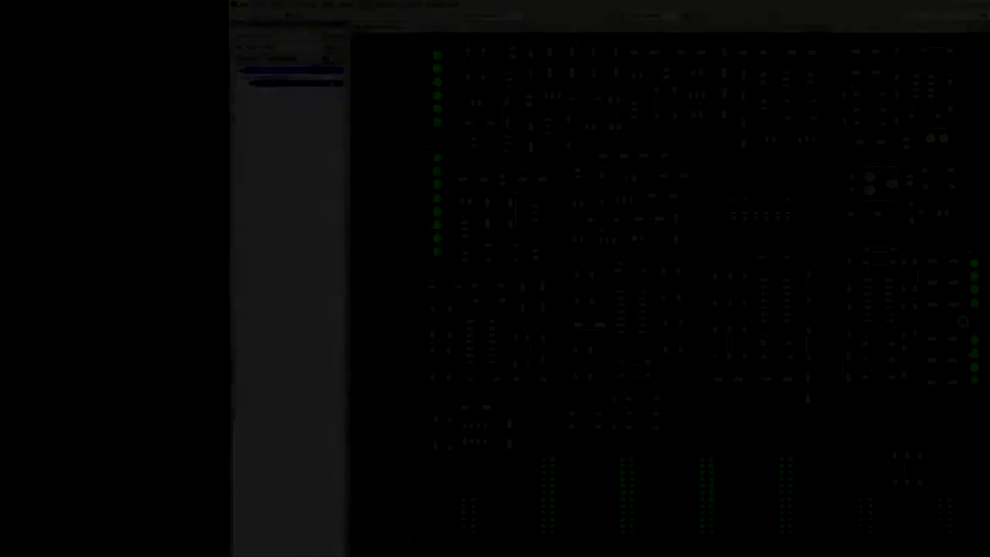
{"action": "left_click", "coordinate": [386, 6]}
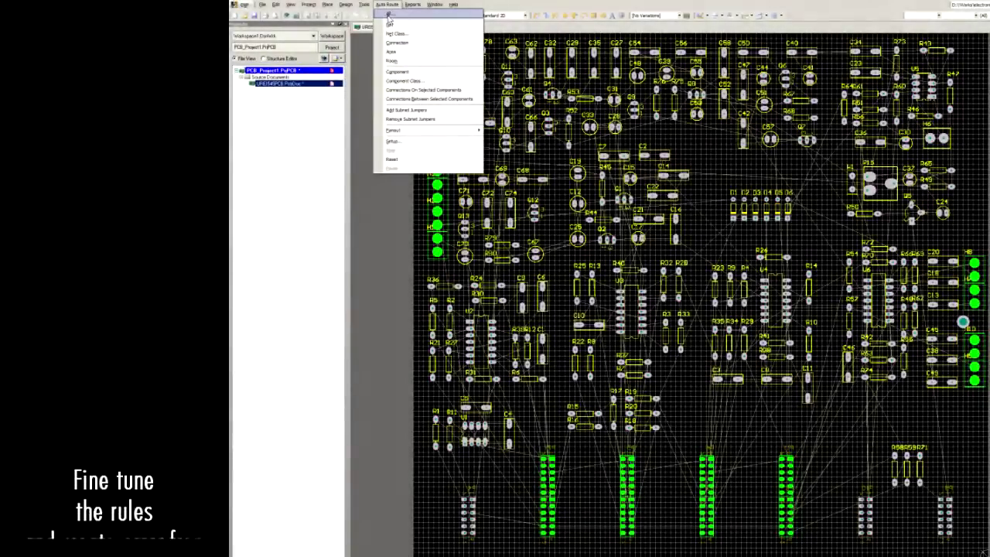
From the Auto Route setup, open the design rules editor and list the Electrical rules
{"action": "left_click", "coordinate": [390, 24]}
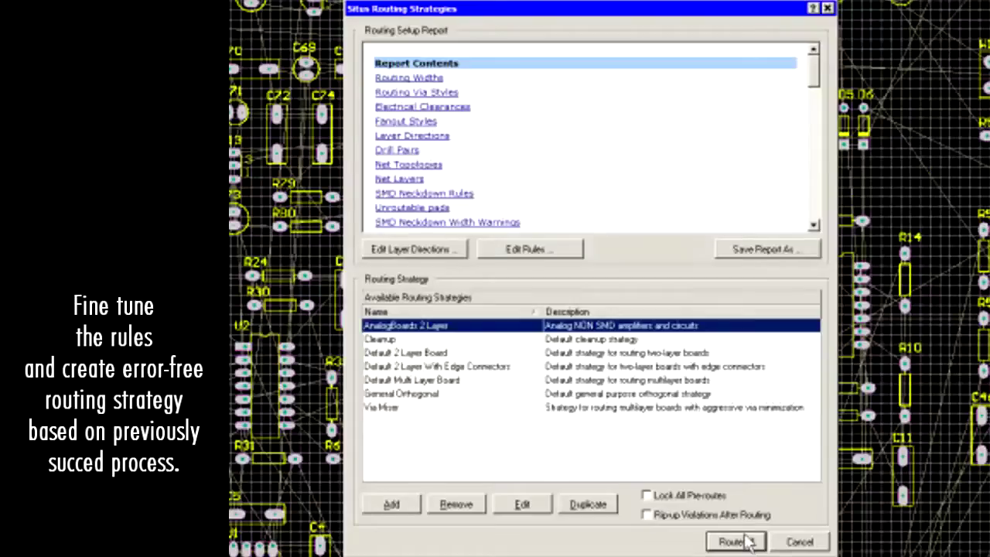
{"action": "left_click", "coordinate": [534, 250]}
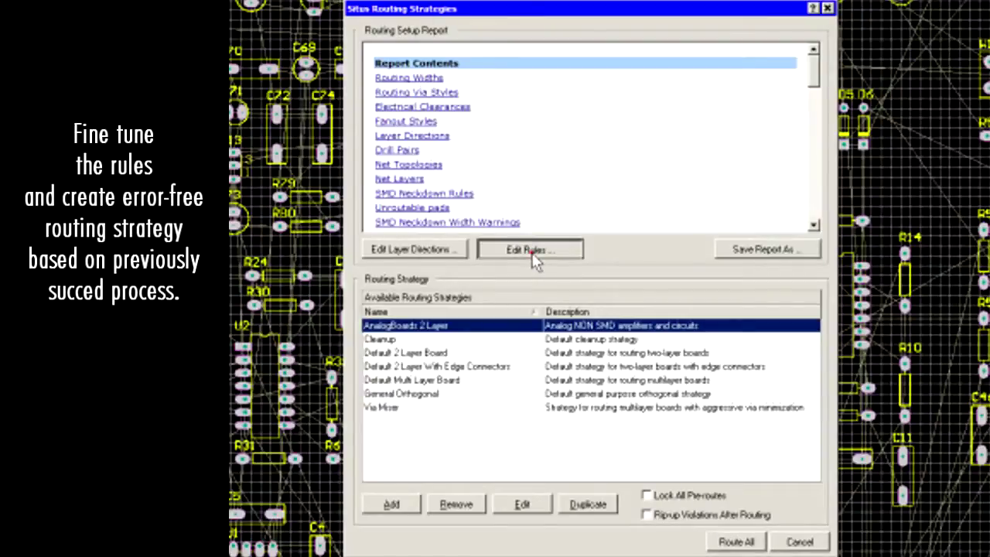
{"action": "scroll", "coordinate": [448, 259], "scroll_direction": "up", "scroll_amount": 12}
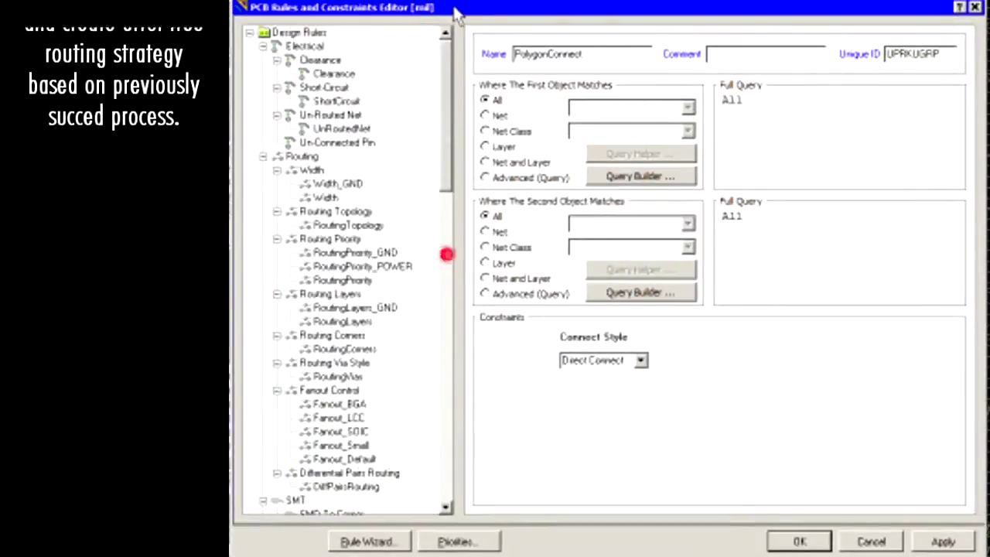
{"action": "left_click", "coordinate": [305, 47]}
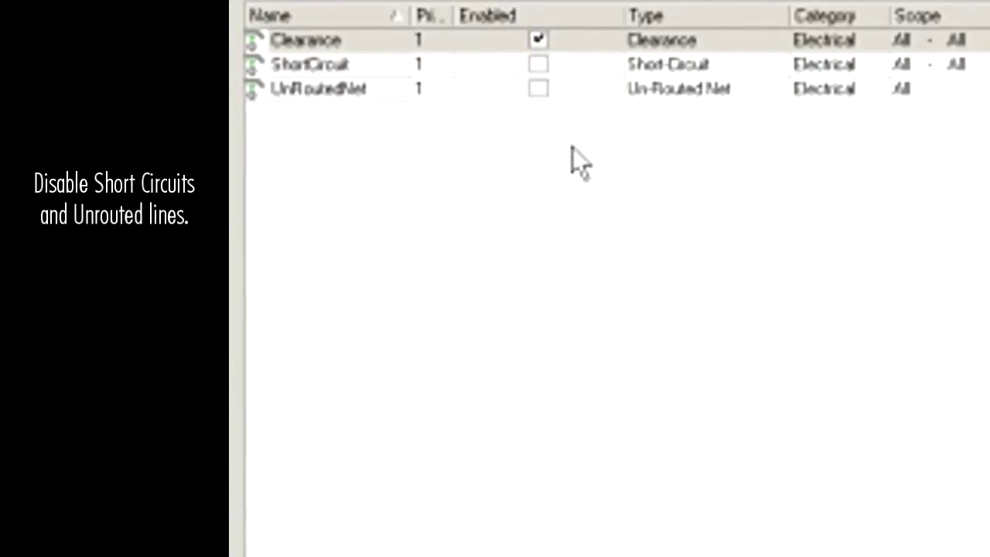
Review the Clearance rule, then the Width_GND and general Width track rules
{"action": "left_click", "coordinate": [340, 73]}
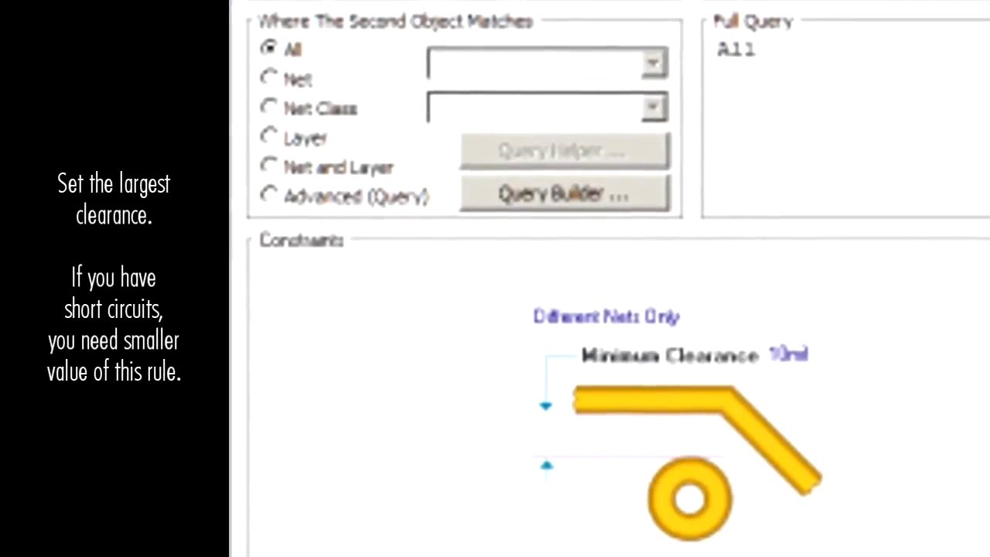
{"action": "left_click", "coordinate": [309, 170]}
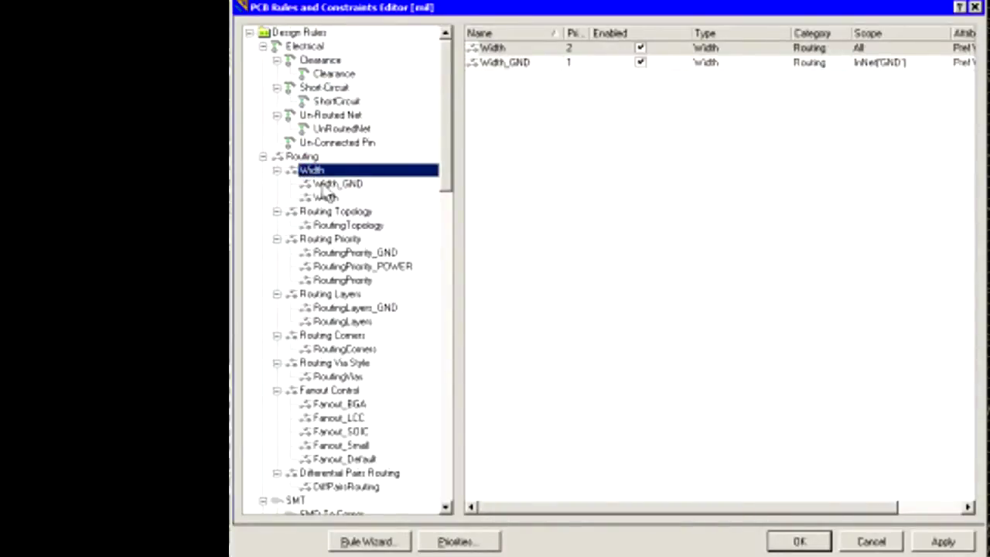
{"action": "left_click", "coordinate": [333, 184]}
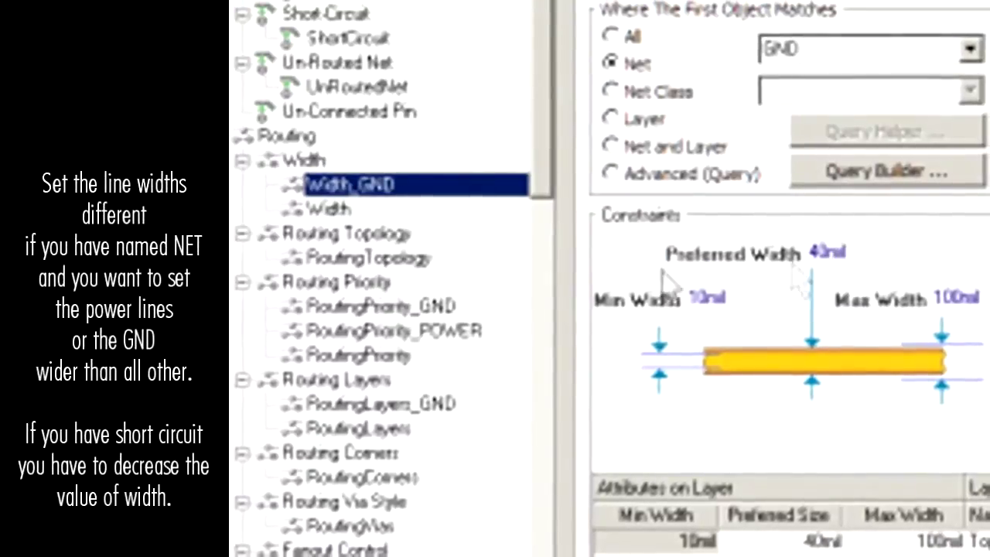
{"action": "left_click", "coordinate": [330, 199]}
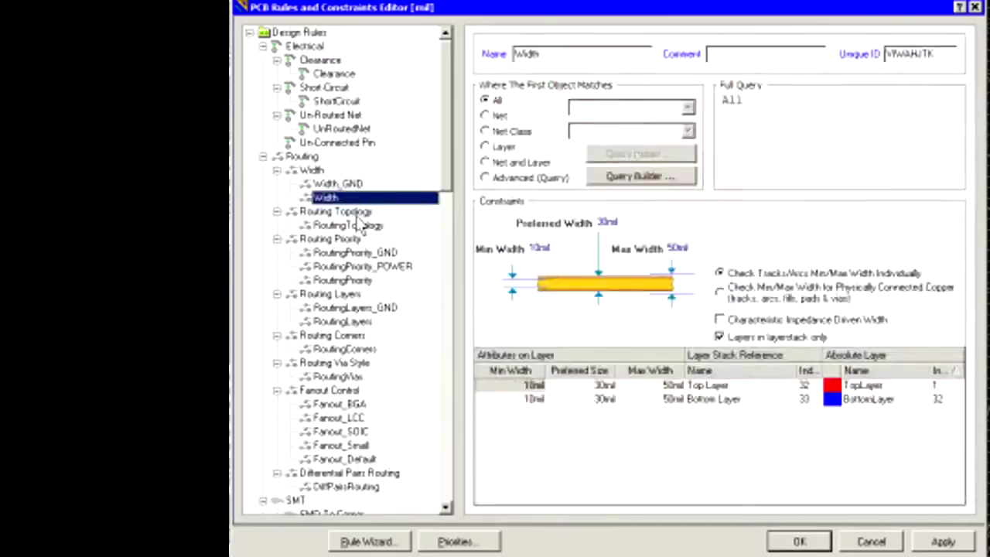
Keep RoutingTopology at Shortest and list the Routing Priority rules
{"action": "left_click", "coordinate": [352, 211]}
{"action": "left_click", "coordinate": [355, 225]}
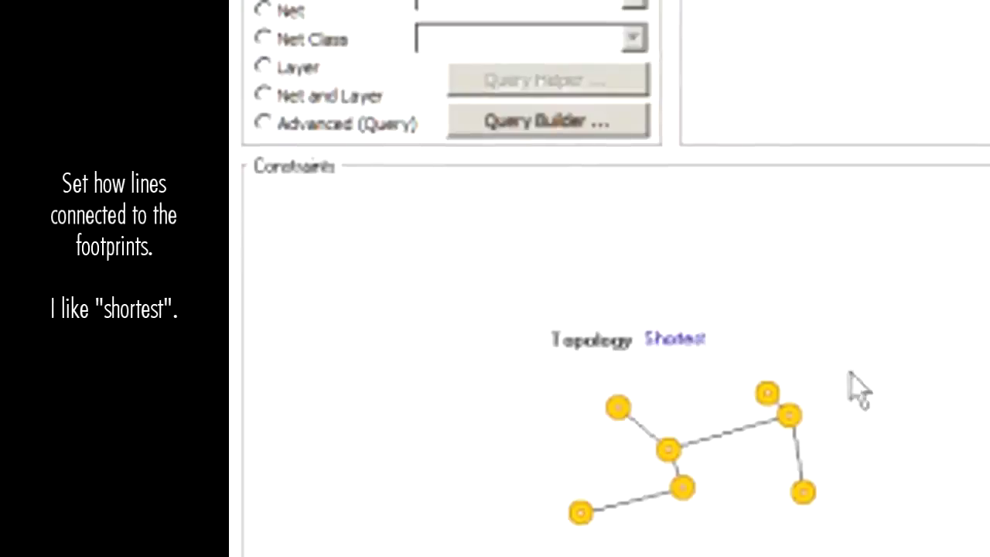
{"action": "left_click", "coordinate": [782, 296]}
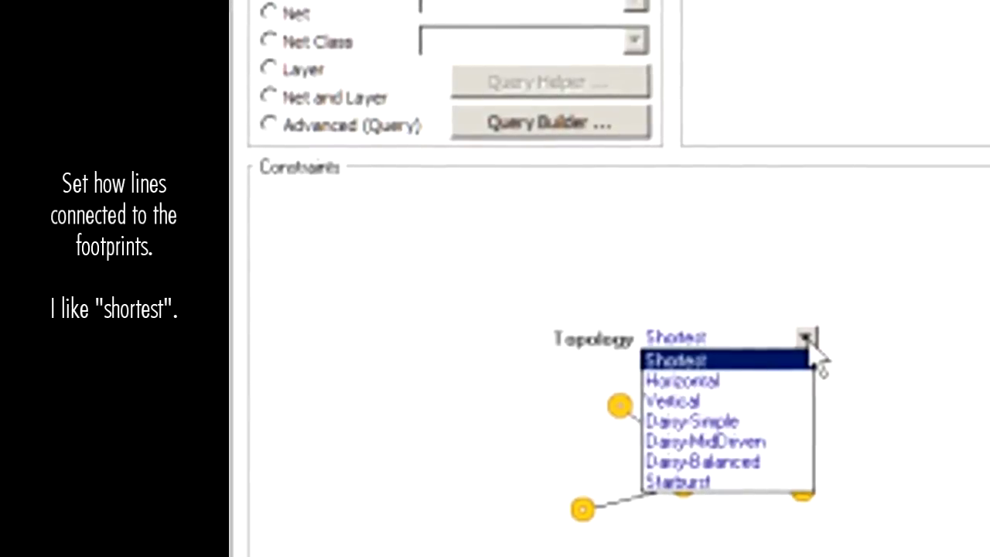
{"action": "left_click", "coordinate": [810, 354]}
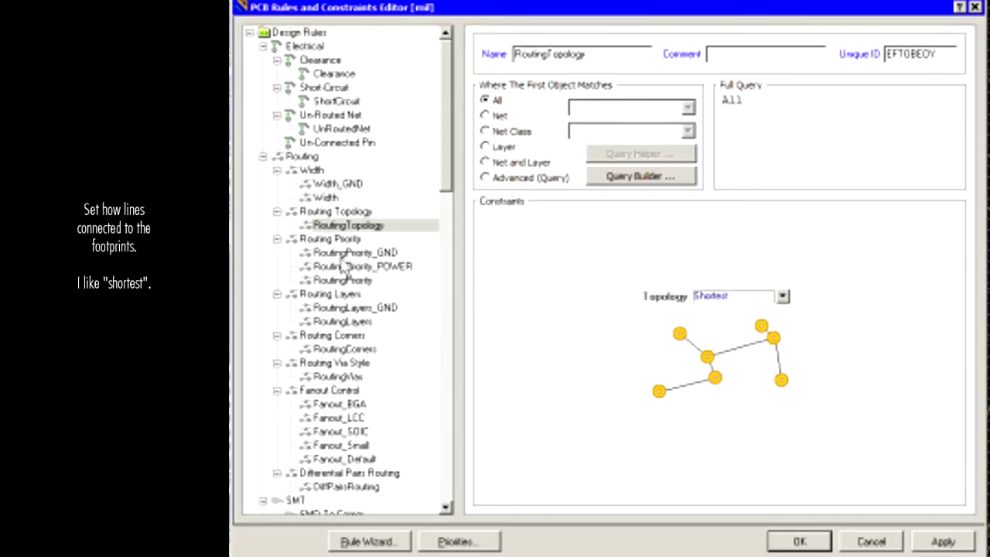
{"action": "left_click", "coordinate": [346, 240]}
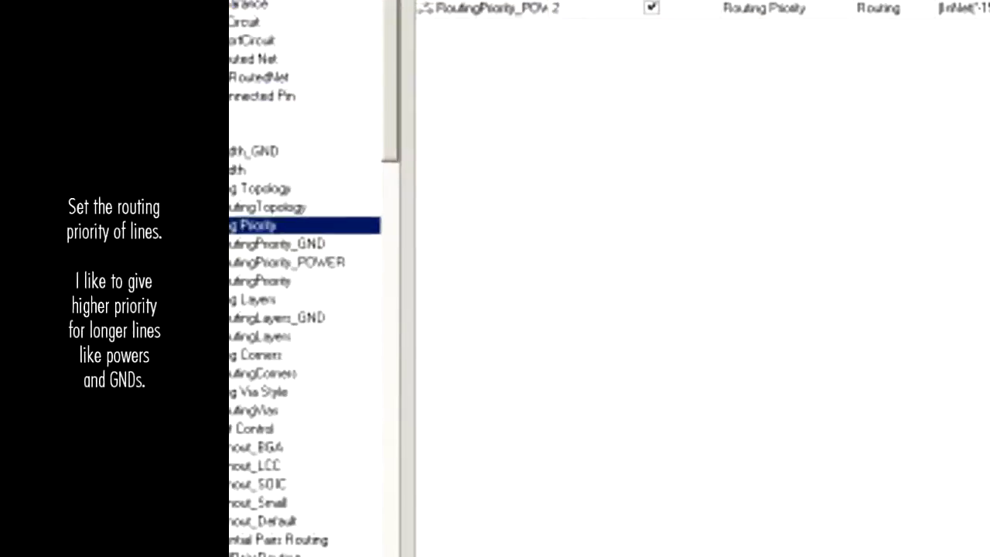
Check the rule priority order with the Name column widened to show full rule names
{"action": "left_click", "coordinate": [458, 542]}
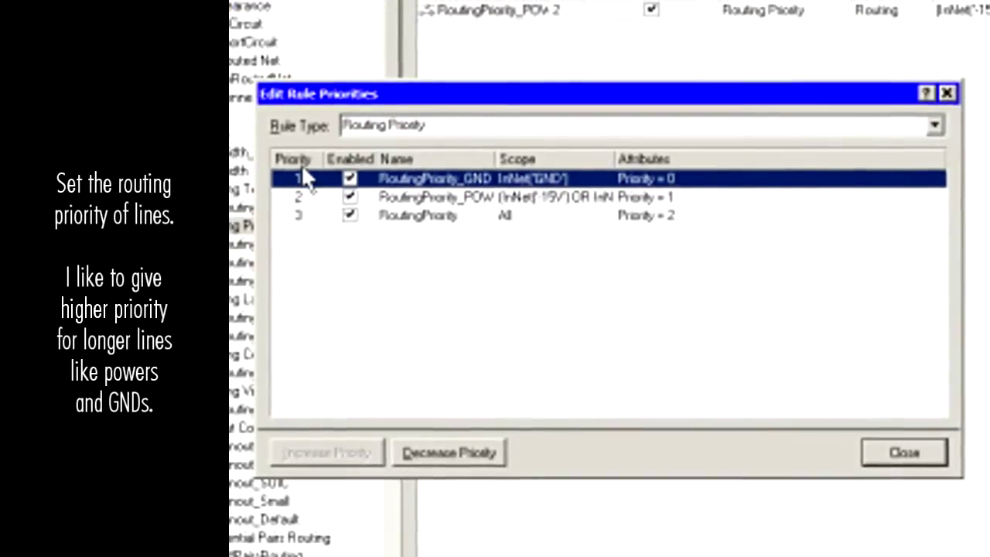
{"action": "left_click_drag", "start_coordinate": [497, 160], "coordinate": [620, 161]}
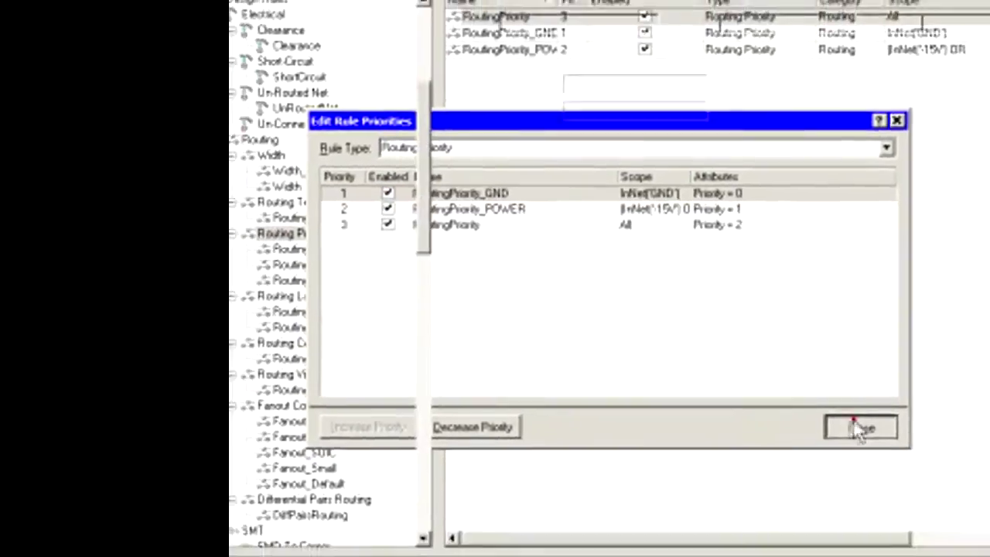
{"action": "left_click", "coordinate": [899, 450]}
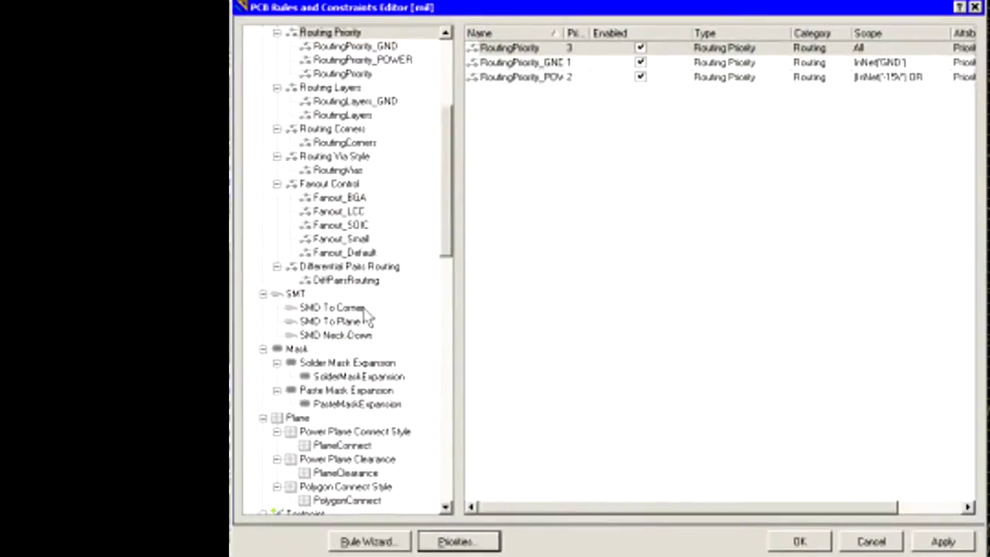
View the RoutingPriority_GND, RoutingPriority_POWER and general RoutingPriority rules
{"action": "left_click", "coordinate": [377, 47]}
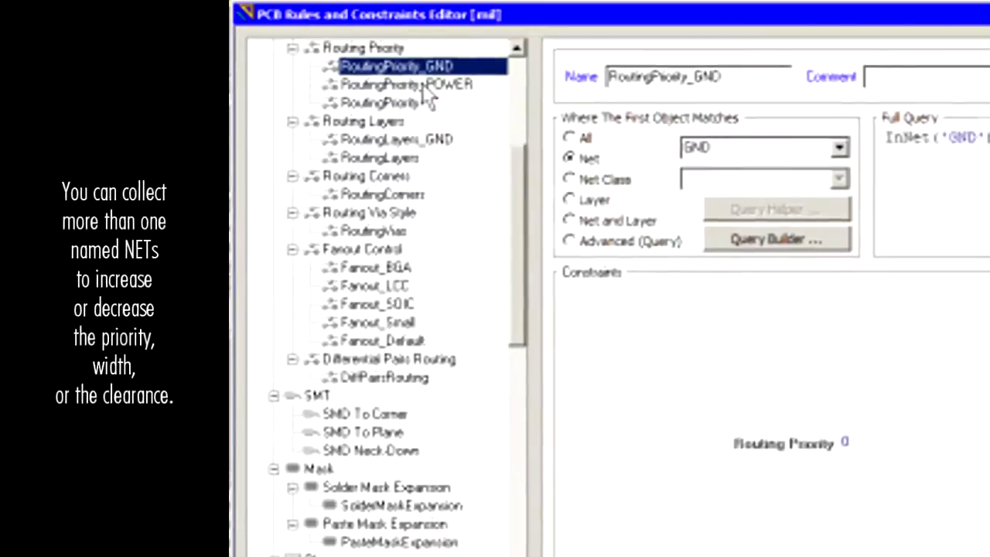
{"action": "left_click", "coordinate": [376, 60]}
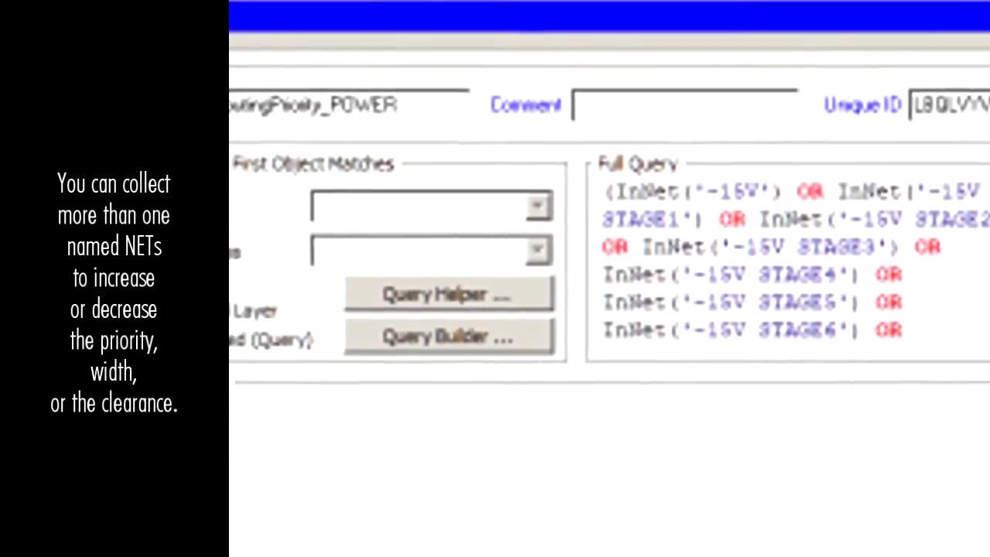
{"action": "left_click", "coordinate": [255, 111]}
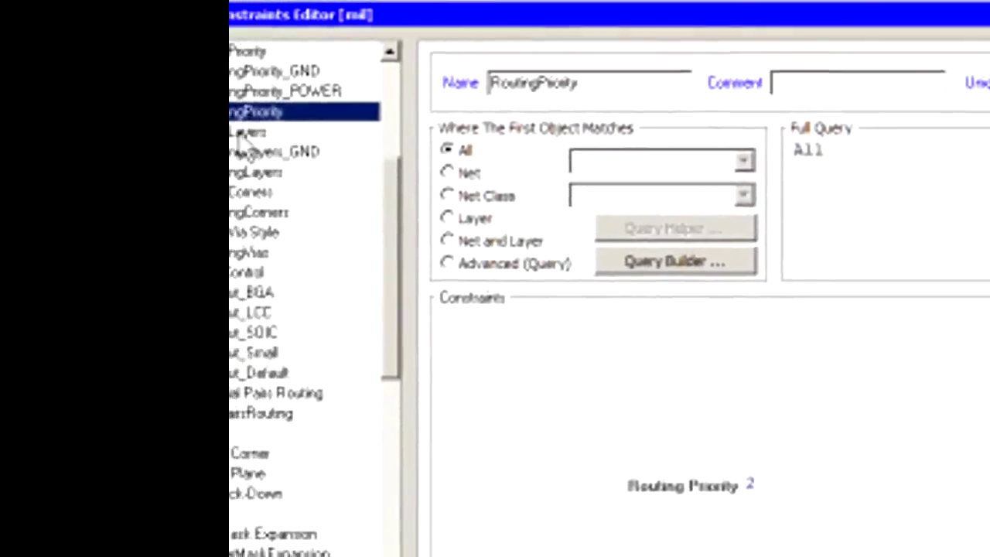
Review RoutingLayers_GND and RoutingLayers, and keep RoutingCorners at 45 Degrees
{"action": "left_click", "coordinate": [246, 133]}
{"action": "left_click", "coordinate": [348, 106]}
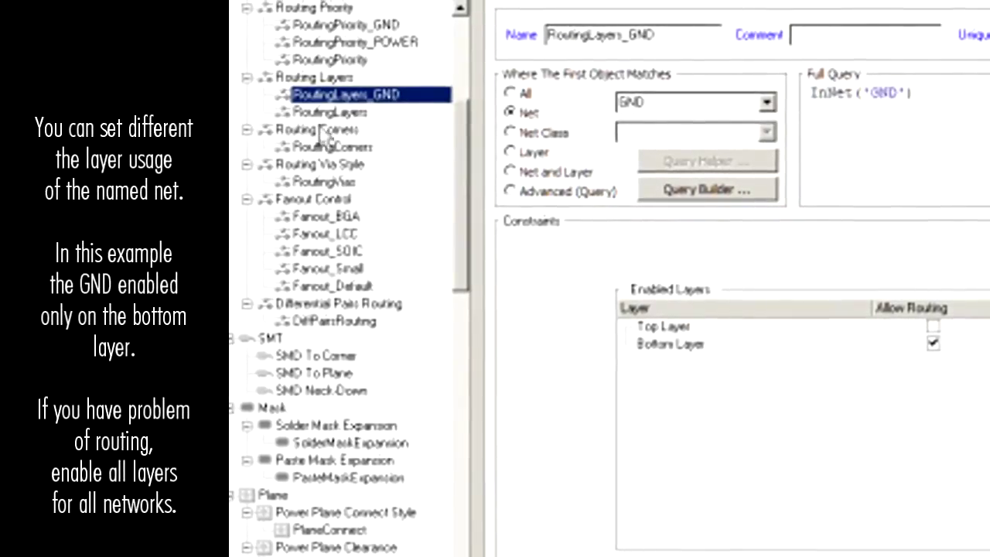
{"action": "left_click", "coordinate": [333, 113]}
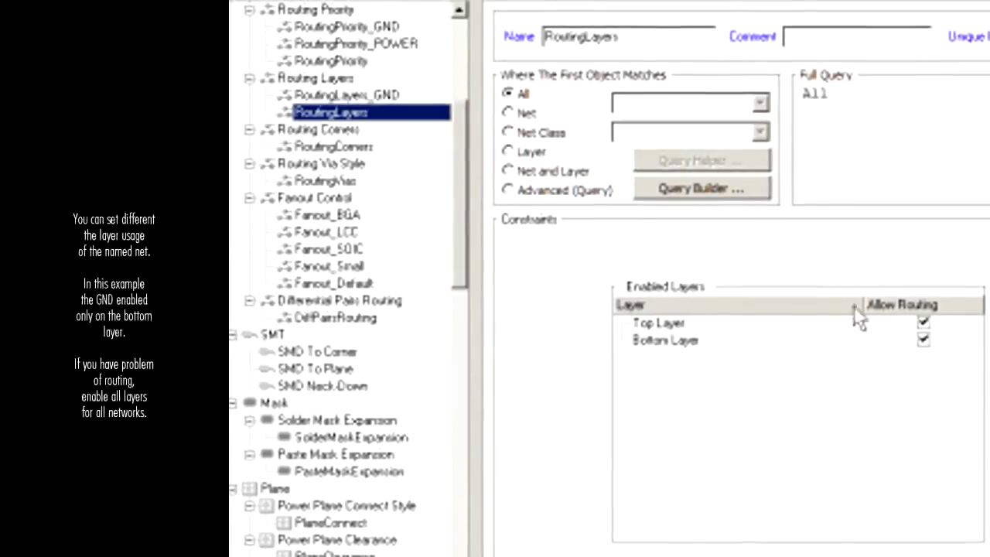
{"action": "left_click", "coordinate": [360, 147]}
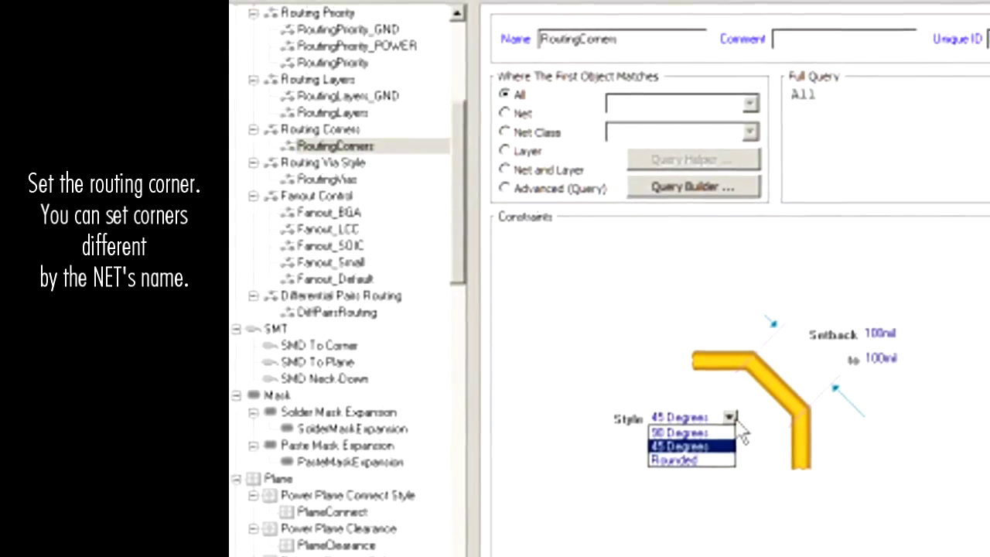
{"action": "left_click", "coordinate": [734, 417]}
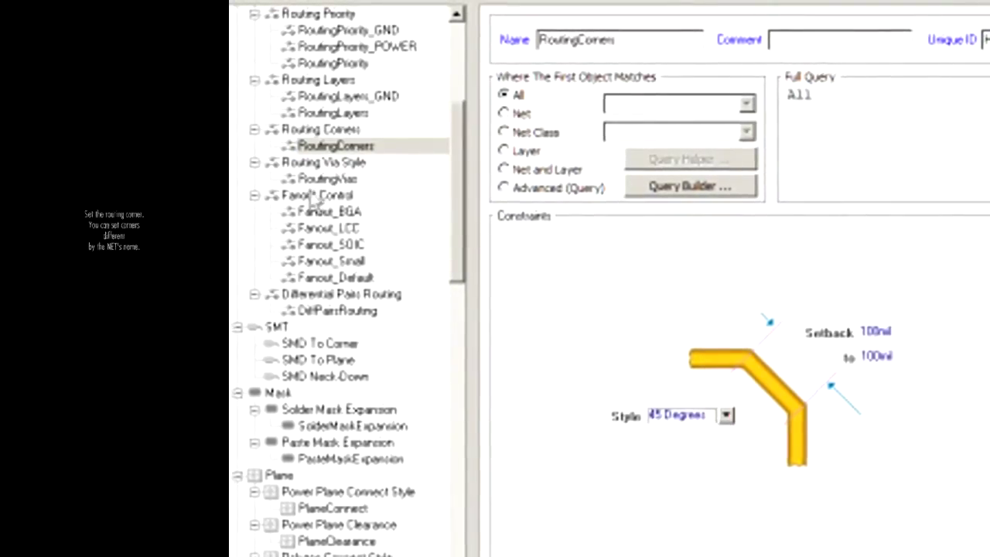
Check RoutingVias (80mil via, 30mil hole) and keep PolygonConnect at Direct Connect
{"action": "left_click", "coordinate": [328, 180]}
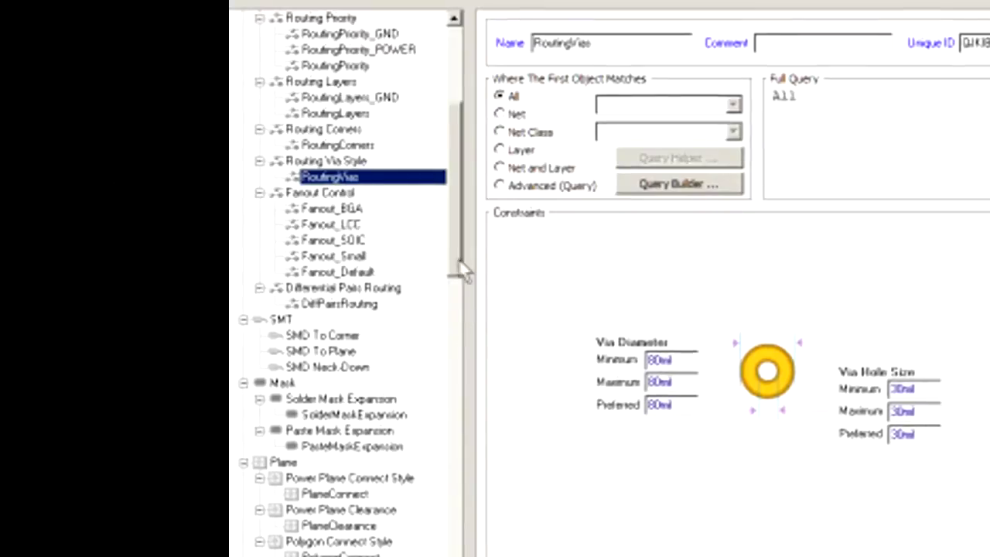
{"action": "left_click_drag", "start_coordinate": [456, 258], "coordinate": [451, 344]}
{"action": "left_click", "coordinate": [360, 270]}
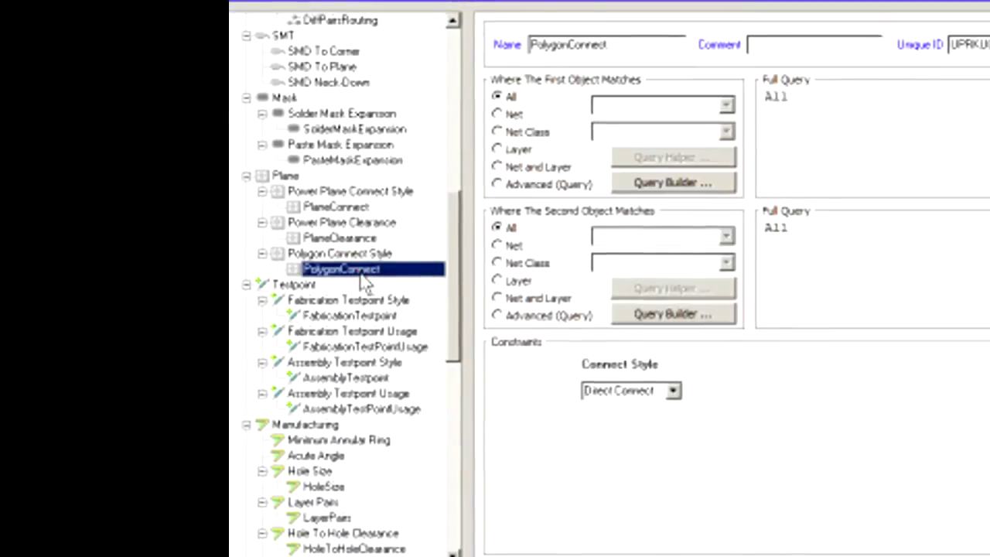
{"action": "left_click", "coordinate": [672, 389]}
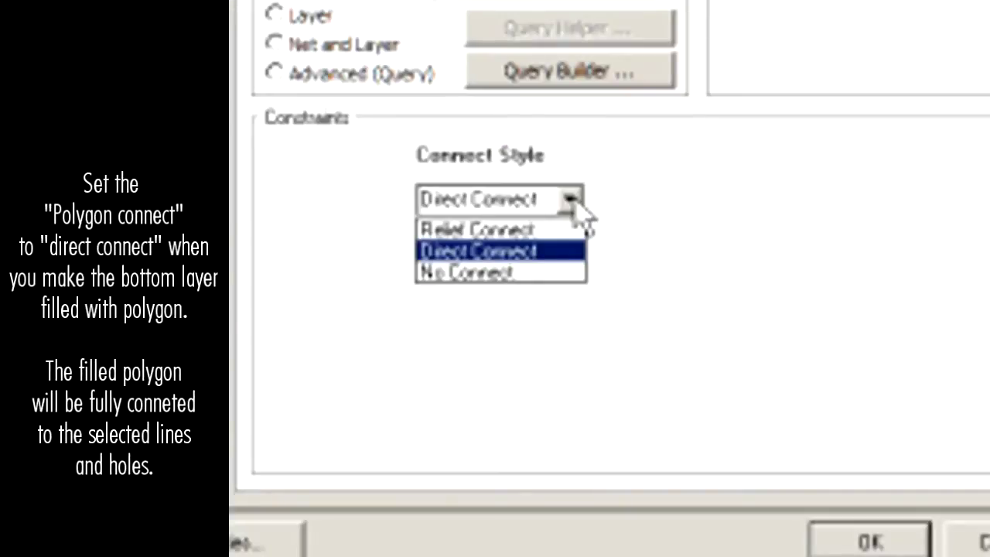
{"action": "left_click", "coordinate": [572, 198]}
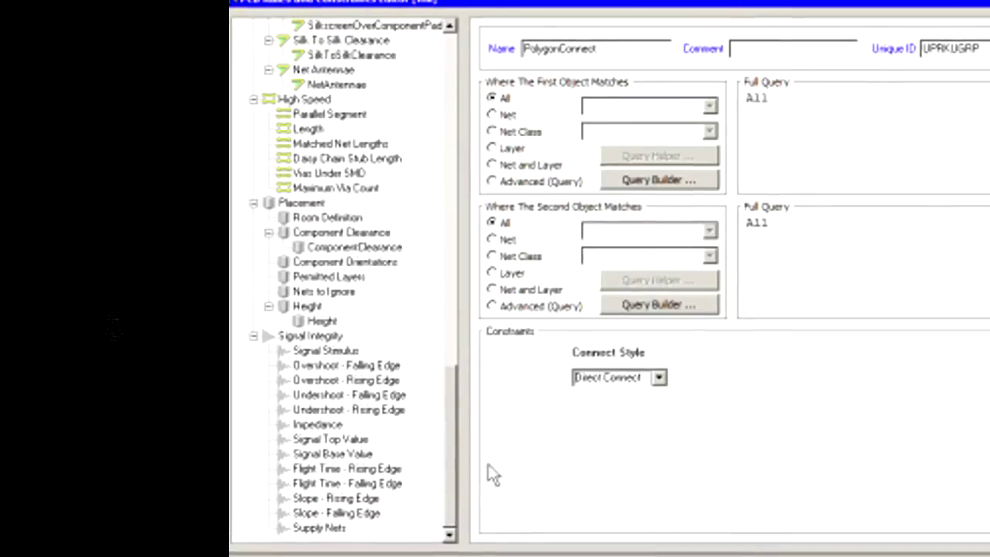
Leave ComponentClearance vertical mode at Infinite, accept the rules and start Route All
{"action": "left_click", "coordinate": [325, 321]}
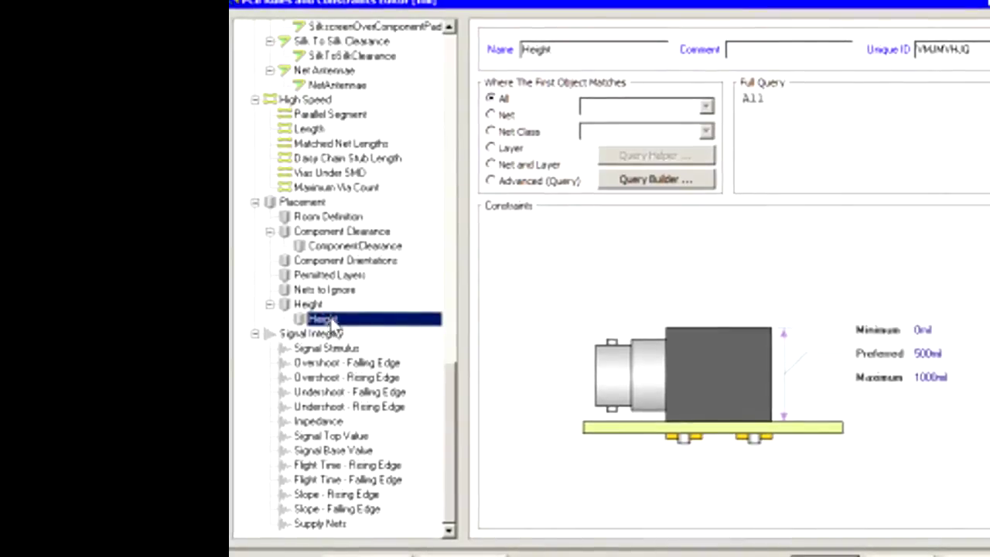
{"action": "left_click", "coordinate": [345, 246]}
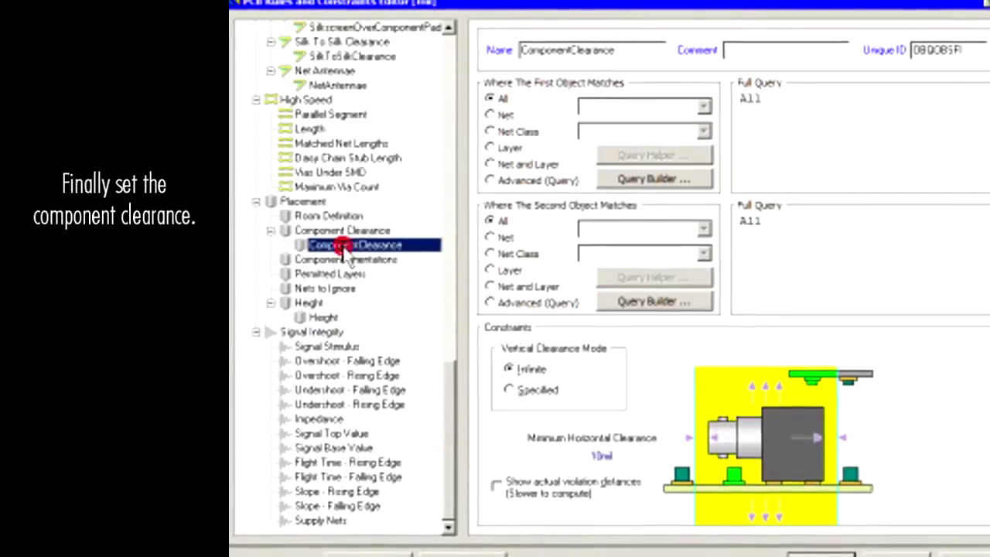
{"action": "left_click", "coordinate": [510, 389]}
{"action": "left_click", "coordinate": [512, 366]}
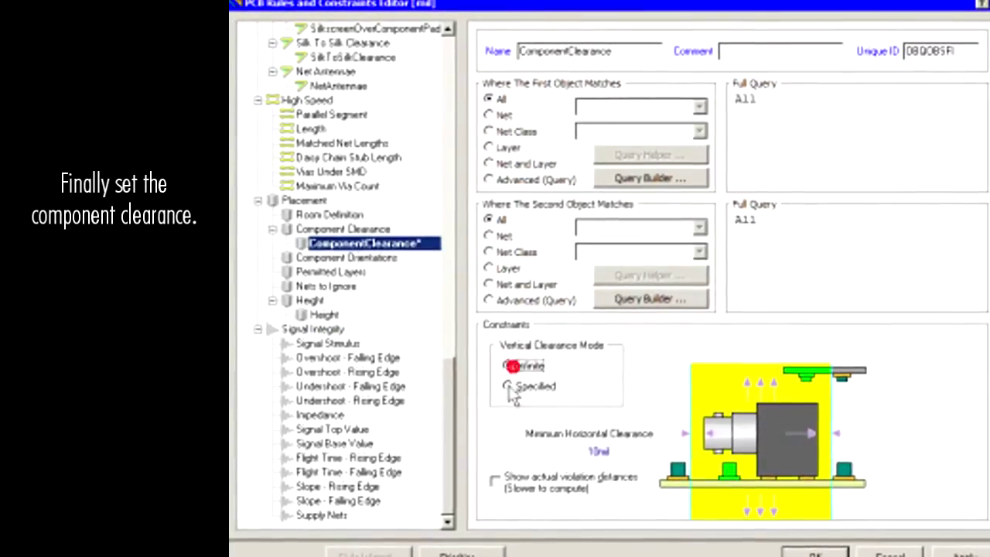
{"action": "left_click", "coordinate": [510, 386]}
{"action": "left_click", "coordinate": [515, 368]}
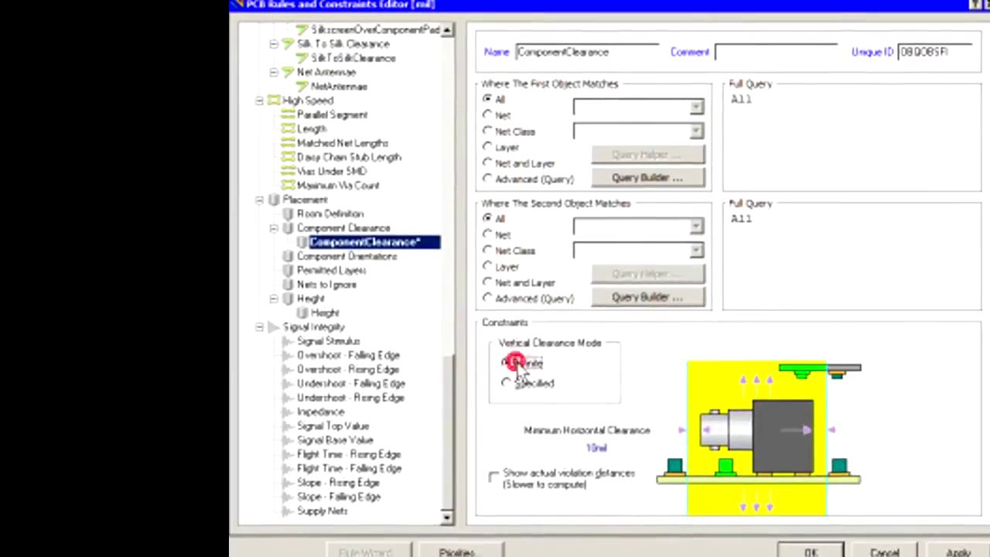
{"action": "left_click", "coordinate": [878, 546]}
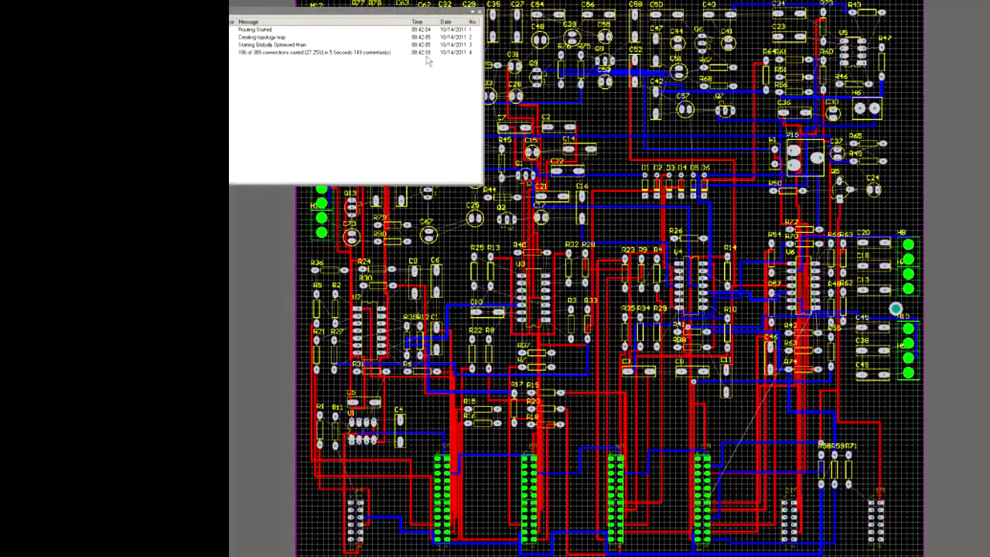
Close the Messages panel to reveal the finished auto-routed board
{"action": "left_click", "coordinate": [479, 13]}
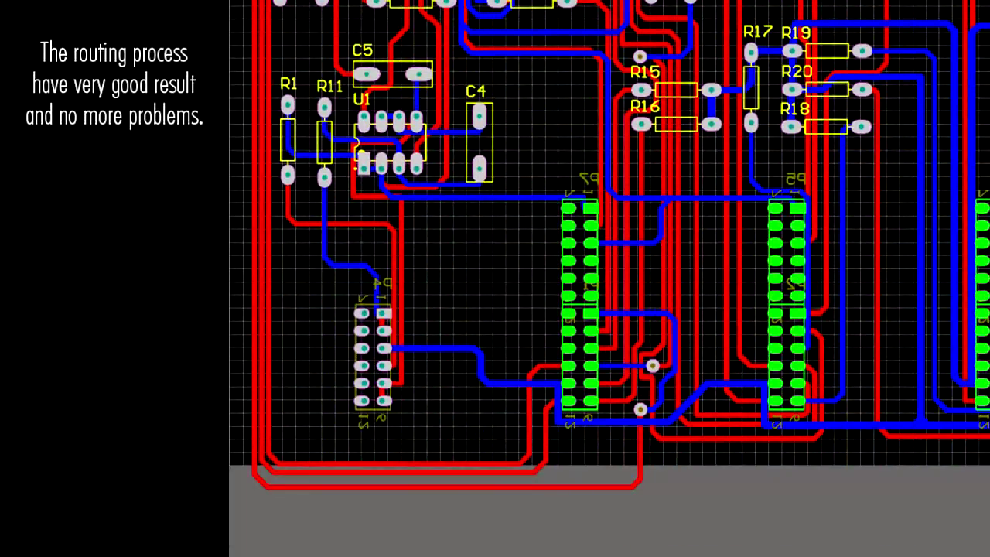
Reposition the red track along the bottom edge and delete the stray segment
{"action": "left_click", "coordinate": [499, 464]}
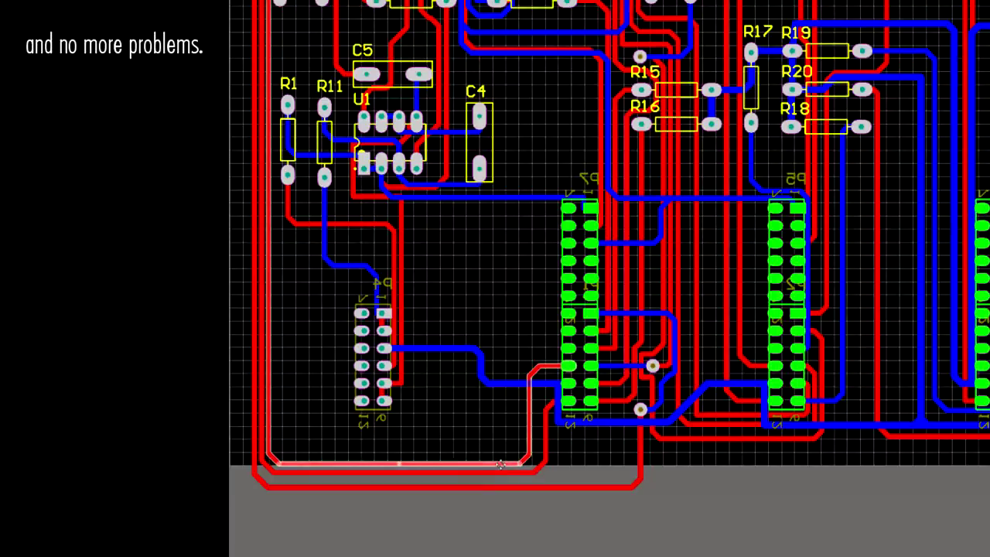
{"action": "left_click_drag", "start_coordinate": [500, 463], "coordinate": [501, 453]}
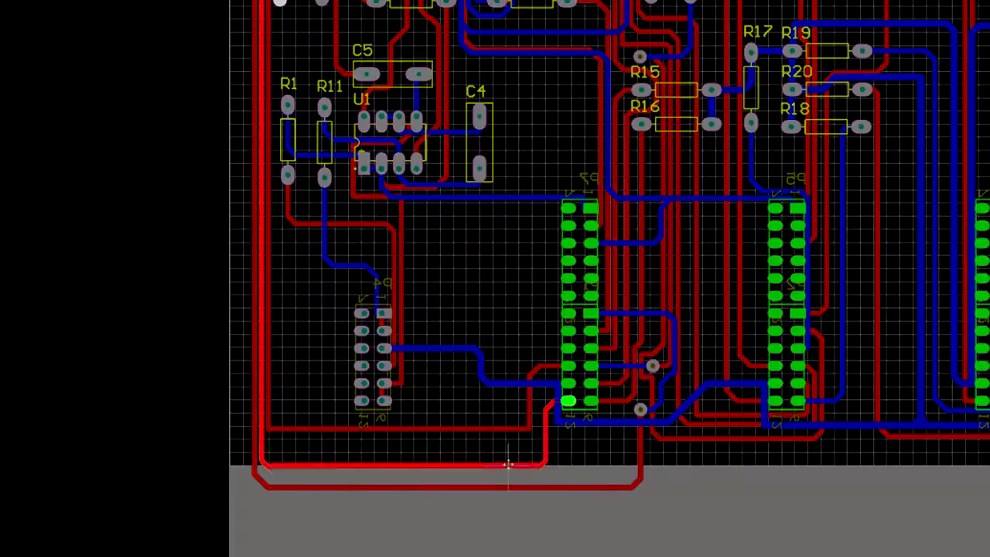
{"action": "left_click_drag", "start_coordinate": [500, 453], "coordinate": [511, 460]}
{"action": "key", "text": "Delete"}
Pull the lower loop tracks up onto the board beneath the connectors
{"action": "left_click_drag", "start_coordinate": [541, 488], "coordinate": [553, 473]}
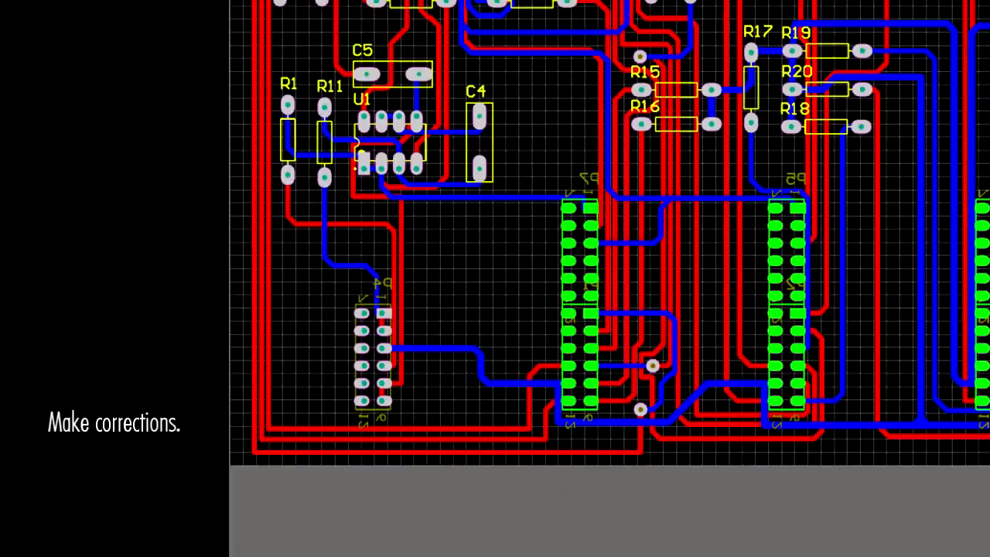
{"action": "scroll", "coordinate": [665, 483], "scroll_direction": "right", "scroll_amount": 4}
{"action": "scroll", "coordinate": [783, 493], "scroll_direction": "right", "scroll_amount": 5}
{"action": "left_click_drag", "start_coordinate": [783, 493], "coordinate": [805, 452]}
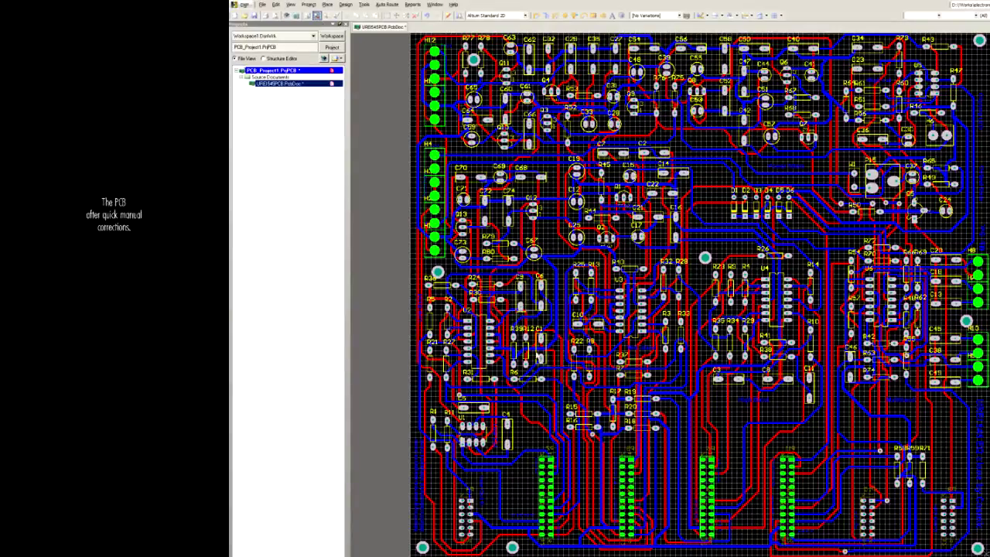
{"action": "scroll", "coordinate": [566, 399], "scroll_direction": "up", "scroll_amount": 5, "text": "ctrl"}
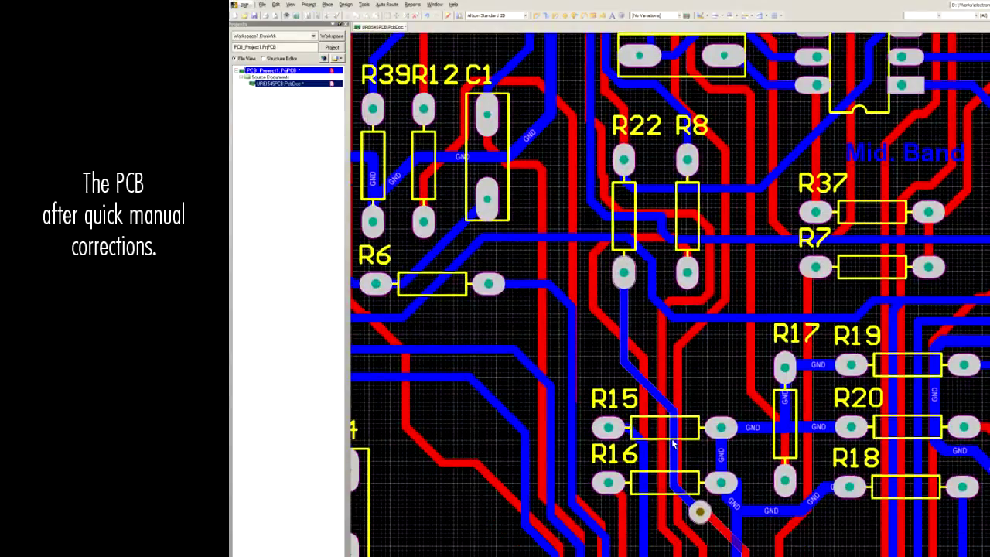
{"action": "scroll", "coordinate": [673, 442], "scroll_direction": "down", "scroll_amount": 1}
{"action": "scroll", "coordinate": [673, 442], "scroll_direction": "down", "scroll_amount": 2}
{"action": "scroll", "coordinate": [672, 443], "scroll_direction": "down", "scroll_amount": 1}
{"action": "scroll", "coordinate": [673, 443], "scroll_direction": "down", "scroll_amount": 2}
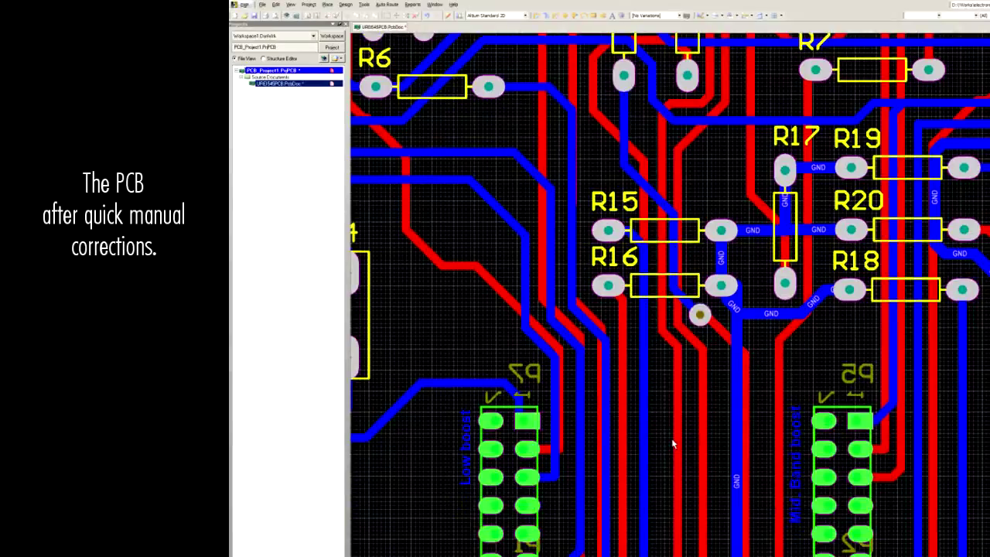
{"action": "scroll", "coordinate": [673, 443], "scroll_direction": "down", "scroll_amount": 2}
{"action": "scroll", "coordinate": [673, 442], "scroll_direction": "down", "scroll_amount": 1}
{"action": "scroll", "coordinate": [672, 443], "scroll_direction": "down", "scroll_amount": 3}
{"action": "scroll", "coordinate": [673, 442], "scroll_direction": "down", "scroll_amount": 2}
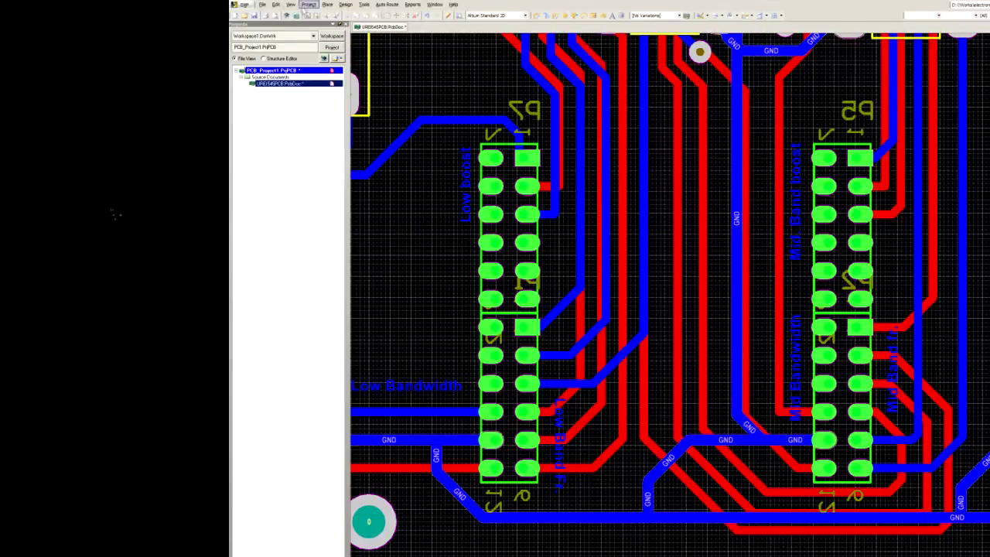
{"action": "left_click", "coordinate": [307, 17]}
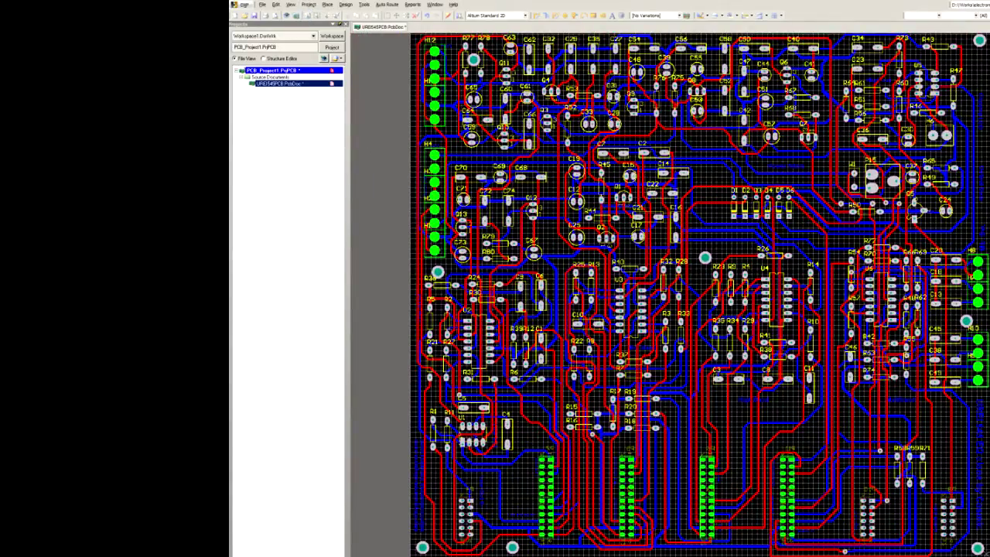
{"action": "left_click", "coordinate": [603, 15]}
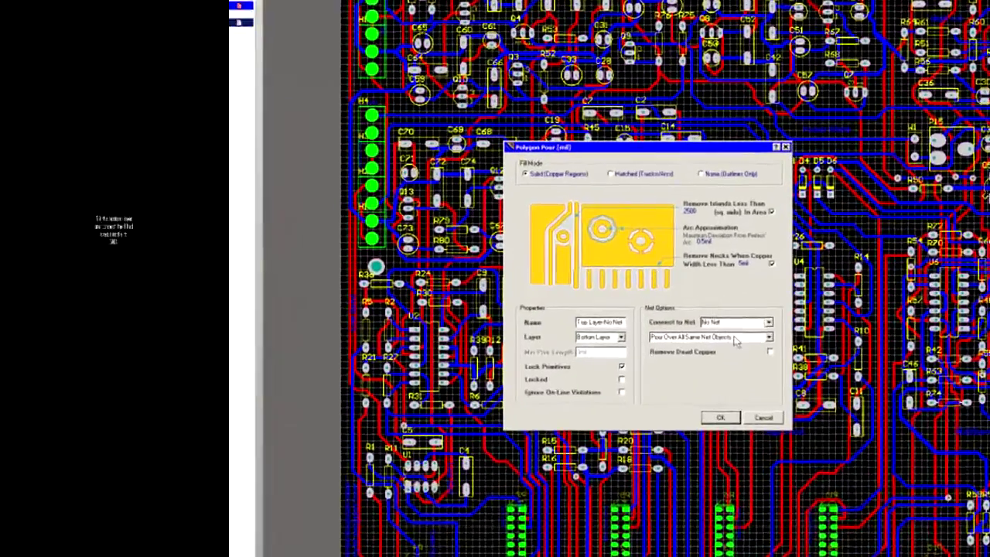
Connect the Bottom Layer polygon pour to GND with Solid (Copper Regions) fill
{"action": "left_click", "coordinate": [740, 314]}
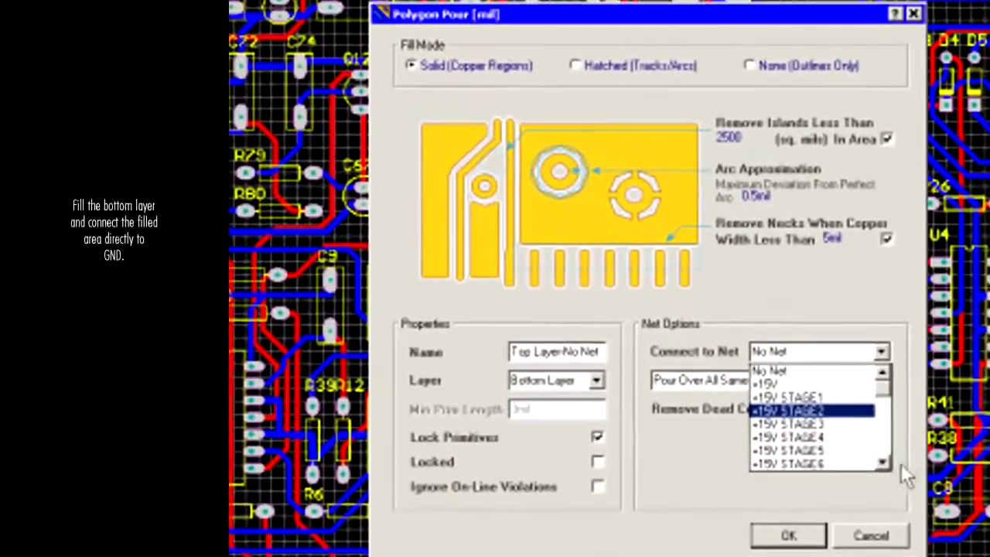
{"action": "left_click", "coordinate": [882, 464]}
{"action": "left_click", "coordinate": [882, 464]}
{"action": "left_click", "coordinate": [883, 463]}
{"action": "left_click", "coordinate": [882, 463]}
{"action": "left_click", "coordinate": [882, 463]}
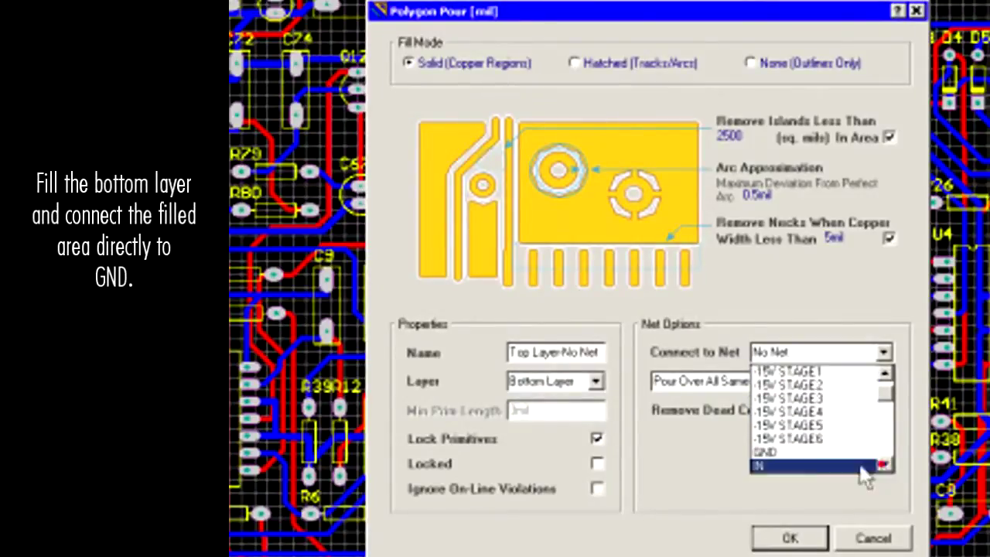
{"action": "left_click", "coordinate": [810, 454]}
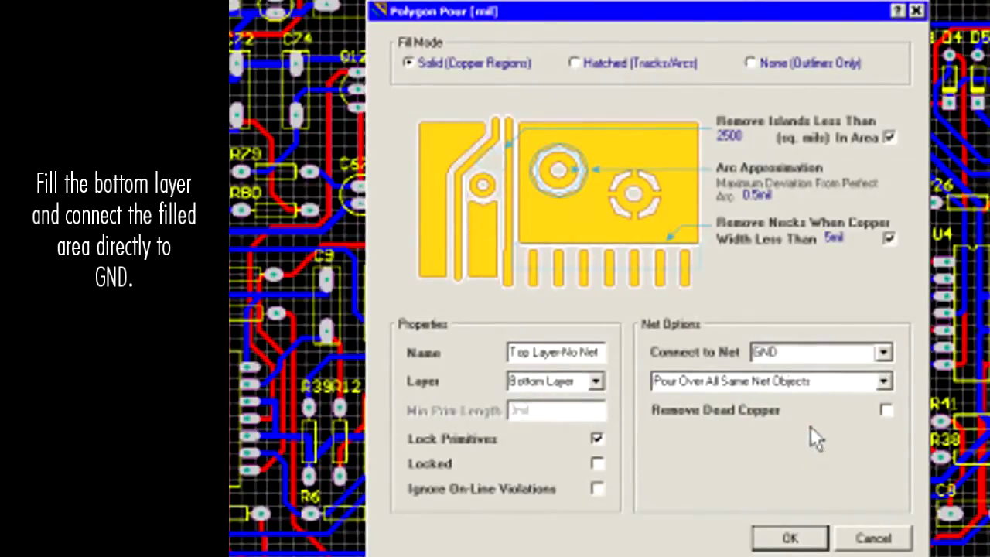
{"action": "left_click", "coordinate": [576, 64]}
{"action": "left_click", "coordinate": [778, 68]}
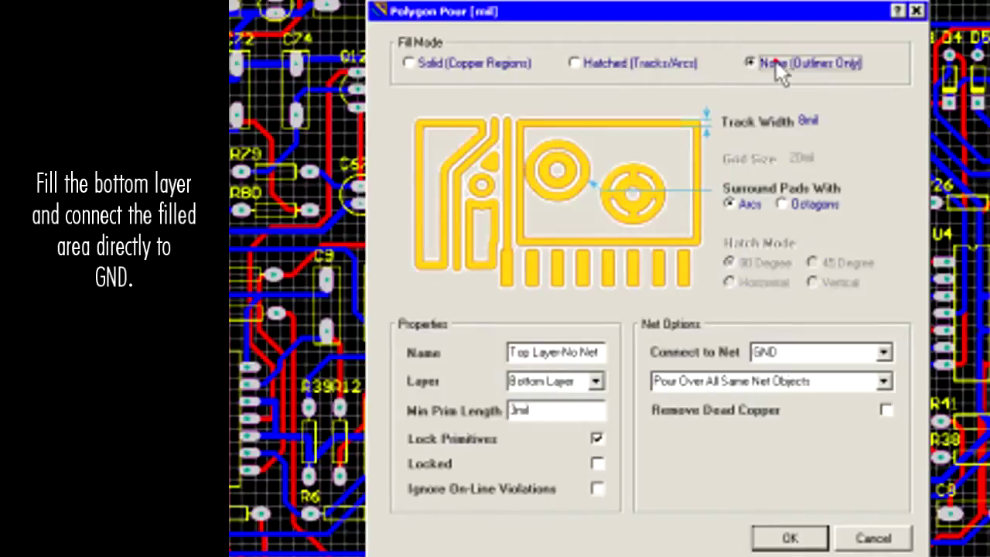
{"action": "left_click", "coordinate": [632, 68]}
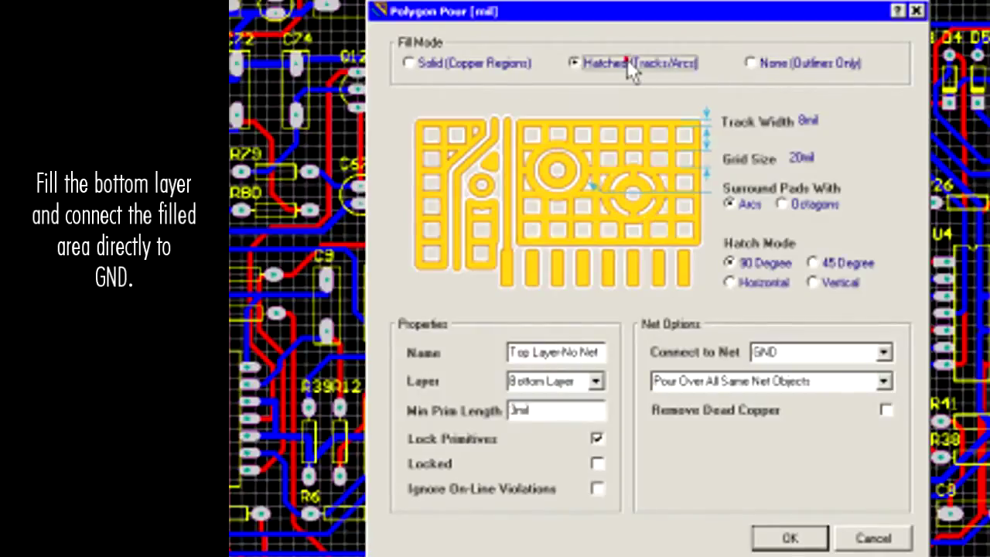
{"action": "left_click", "coordinate": [451, 65]}
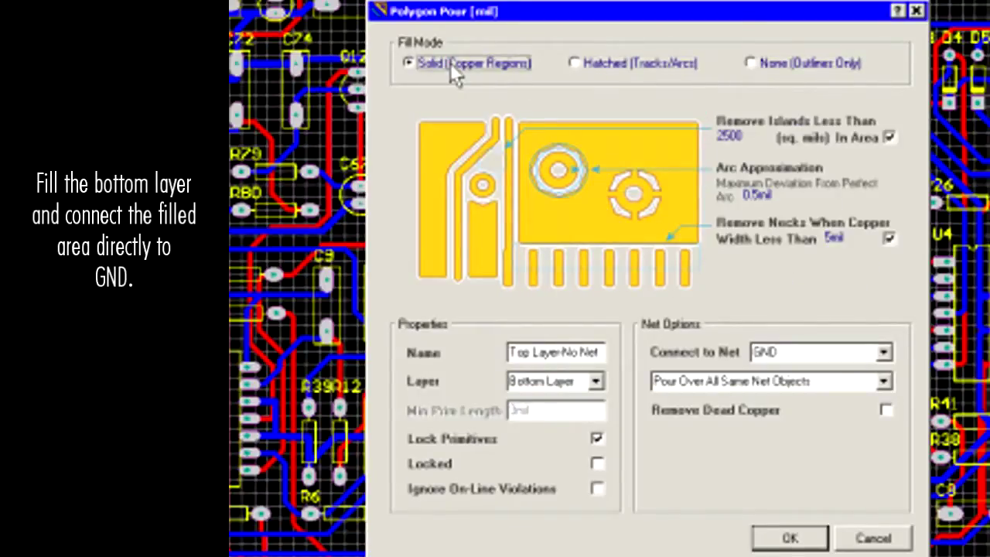
{"action": "left_click", "coordinate": [785, 539]}
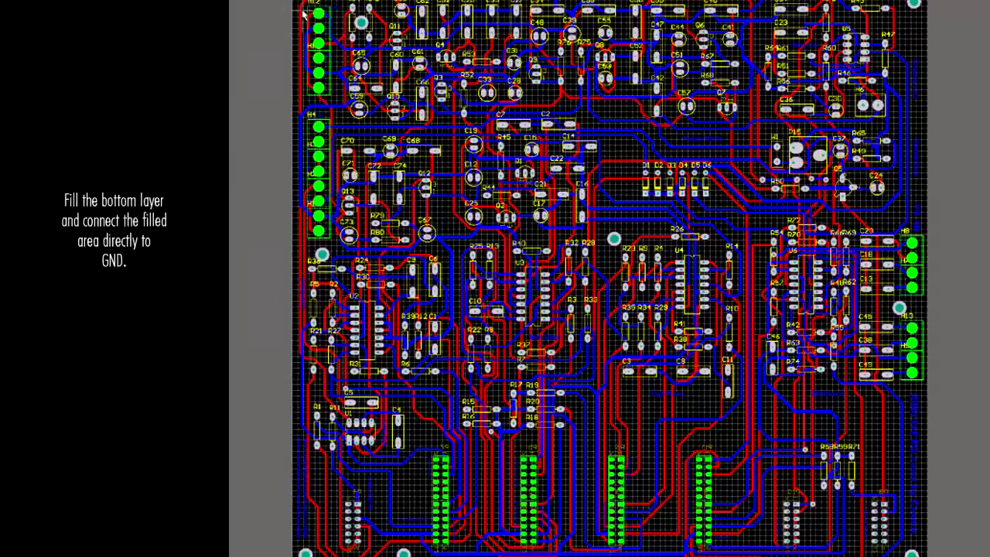
Trace the pour outline around all four board corners, closing it at the bottom-left
{"action": "key", "text": "Page_Up"}
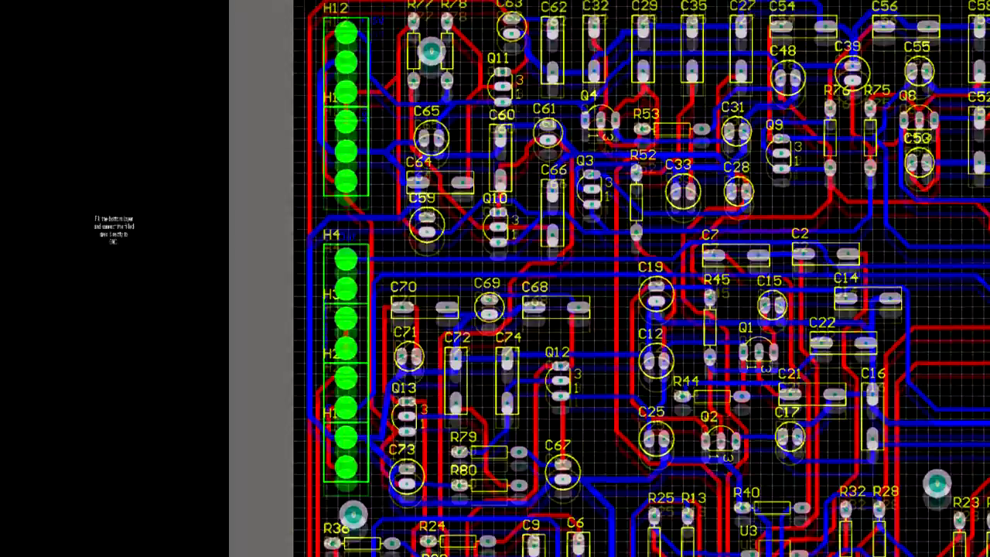
{"action": "key", "text": "Page_Up"}
{"action": "key", "text": "Page_Up"}
{"action": "key", "text": "Page_Up"}
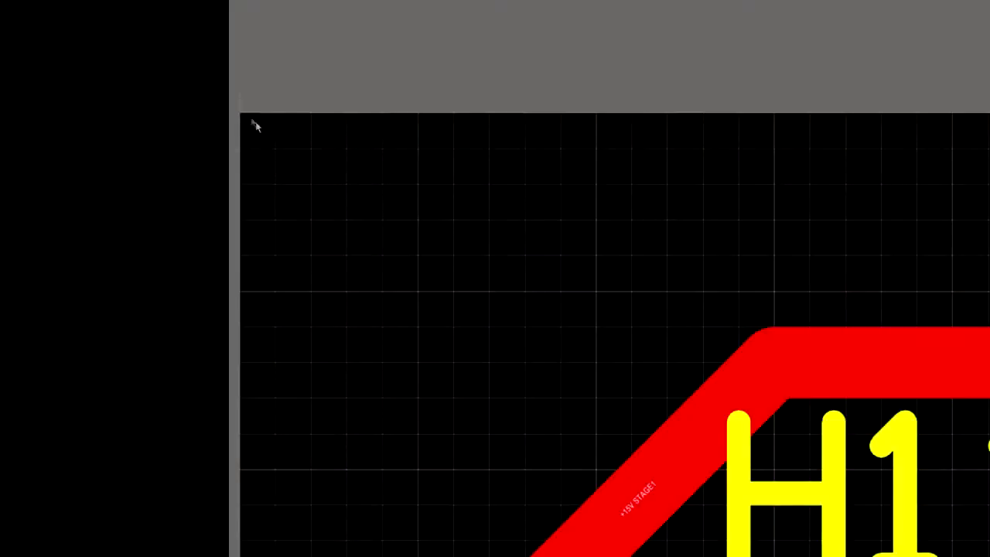
{"action": "key", "text": "Page_Down"}
{"action": "key", "text": "Page_Down"}
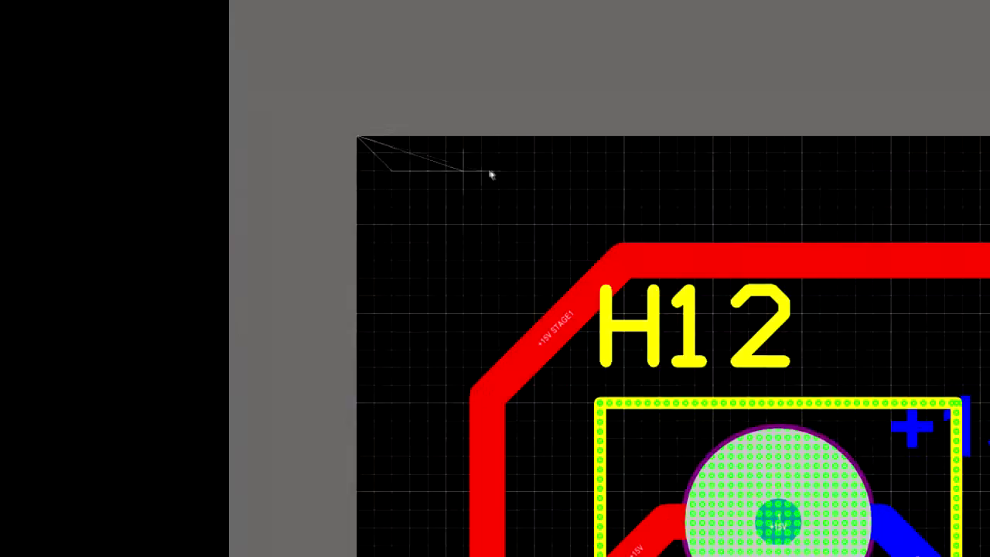
{"action": "key", "text": "Page_Down"}
{"action": "key", "text": "Page_Down"}
{"action": "key", "text": "Page_Up"}
{"action": "key", "text": "Page_Up"}
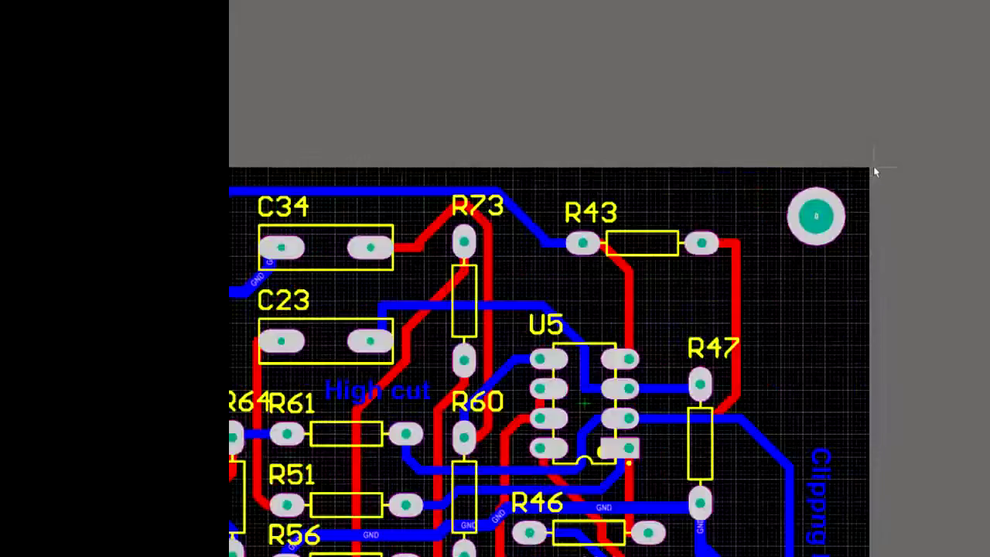
{"action": "key", "text": "Page_Up"}
{"action": "key", "text": "Page_Up"}
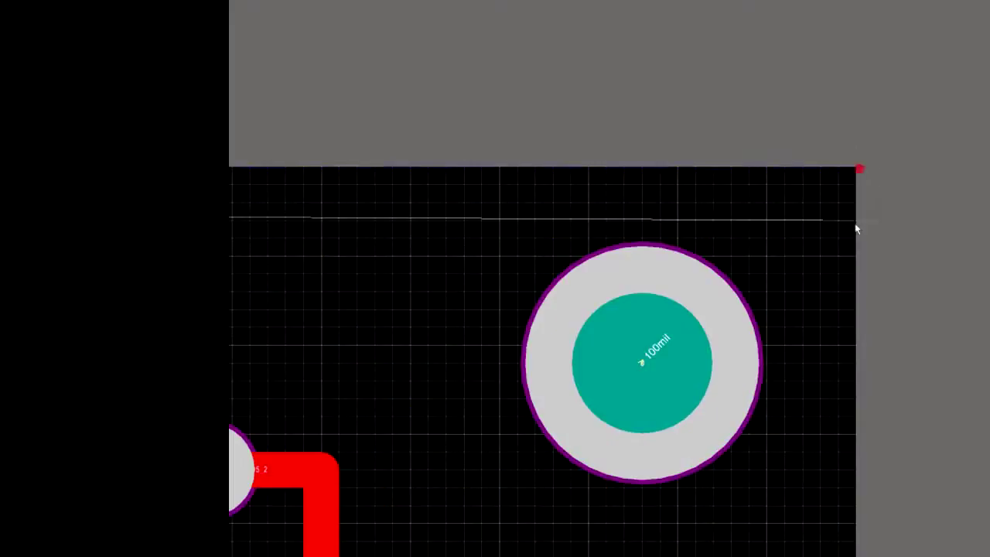
{"action": "key", "text": "Page_Down"}
{"action": "key", "text": "Page_Down"}
{"action": "key", "text": "Page_Down"}
{"action": "key", "text": "Page_Down"}
{"action": "key", "text": "Page_Down"}
{"action": "scroll", "coordinate": [677, 538], "scroll_direction": "down", "scroll_amount": 2}
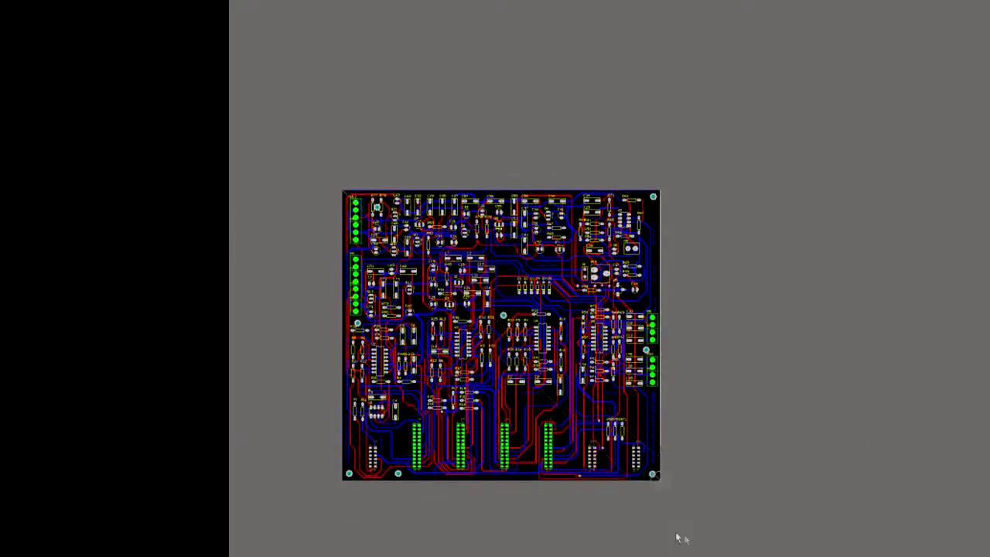
{"action": "key", "text": "Page_Up"}
{"action": "key", "text": "Page_Up"}
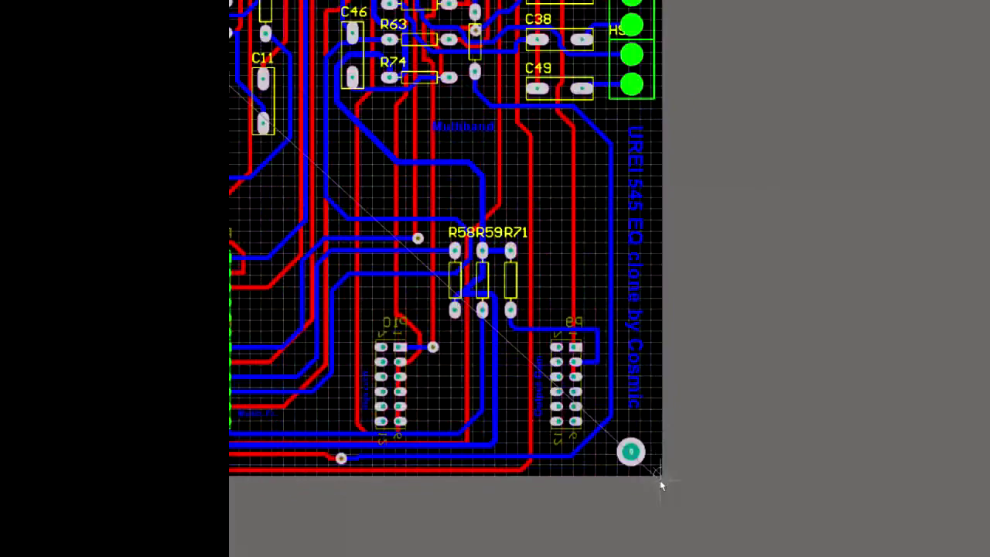
{"action": "key", "text": "Page_Up"}
{"action": "key", "text": "Page_Up"}
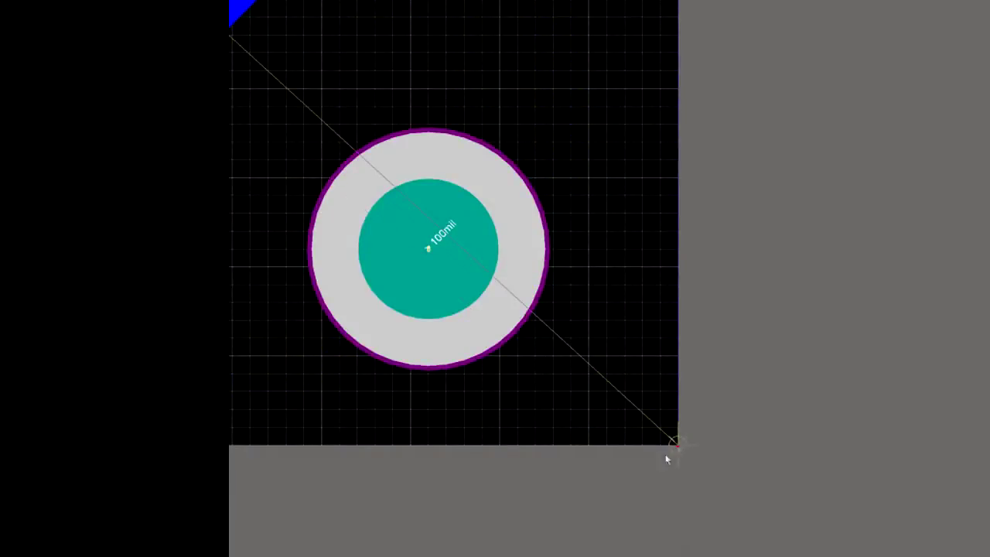
{"action": "key", "text": "Page_Down"}
{"action": "key", "text": "Page_Down"}
{"action": "key", "text": "Page_Down"}
{"action": "key", "text": "Page_Down"}
{"action": "key", "text": "Page_Down"}
{"action": "key", "text": "Page_Down"}
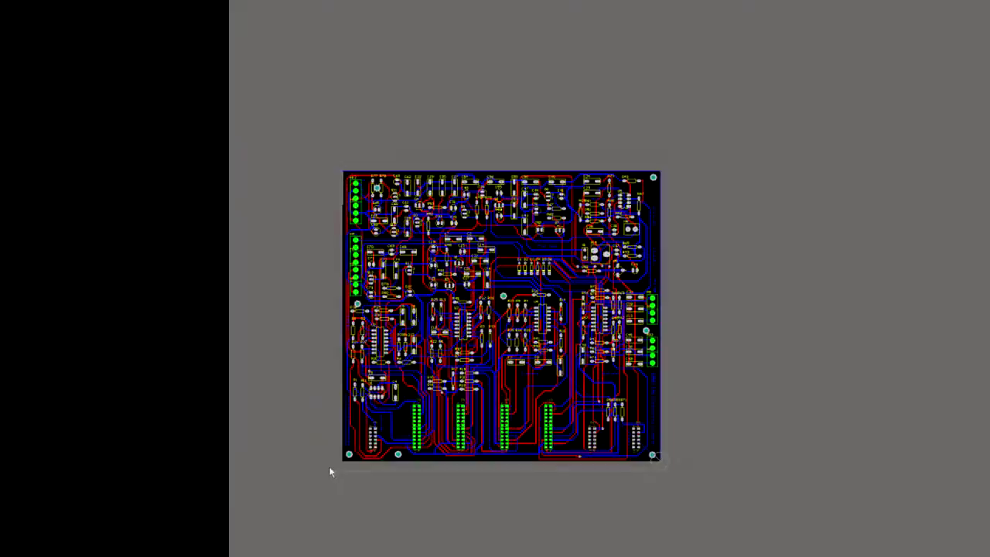
{"action": "key", "text": "Page_Up"}
{"action": "key", "text": "Page_Up"}
{"action": "key", "text": "Page_Up"}
{"action": "key", "text": "Page_Up"}
{"action": "key", "text": "Page_Up"}
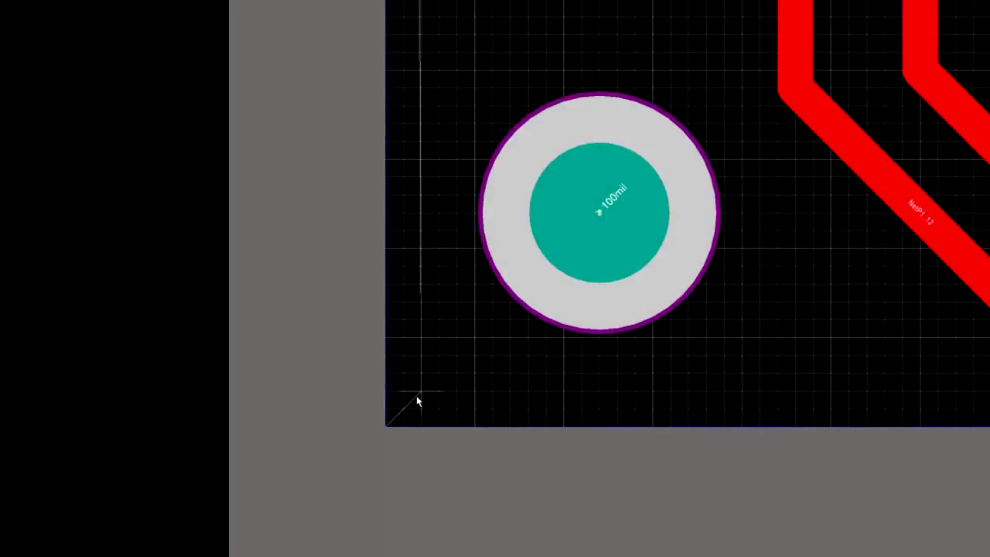
{"action": "left_click", "coordinate": [416, 395]}
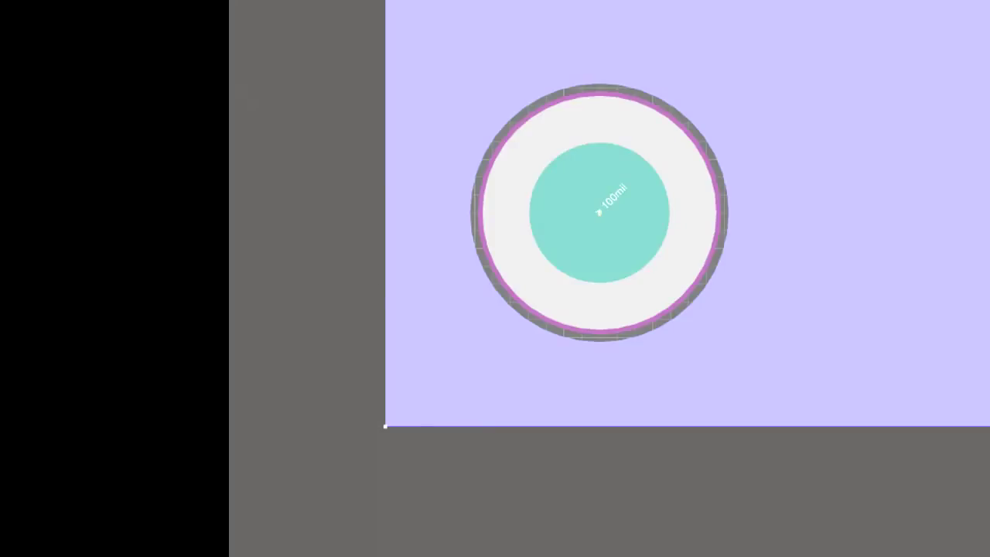
Fit the board in view, then select and delete the GND copper pour
{"action": "key", "text": "ctrl+Page_Down"}
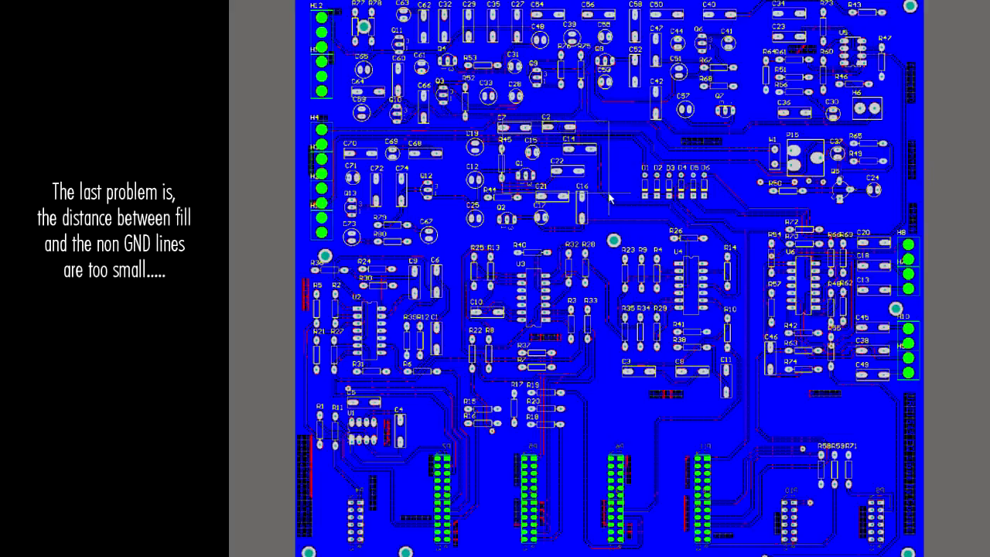
{"action": "scroll", "coordinate": [559, 145], "scroll_direction": "up", "scroll_amount": 5, "text": "ctrl"}
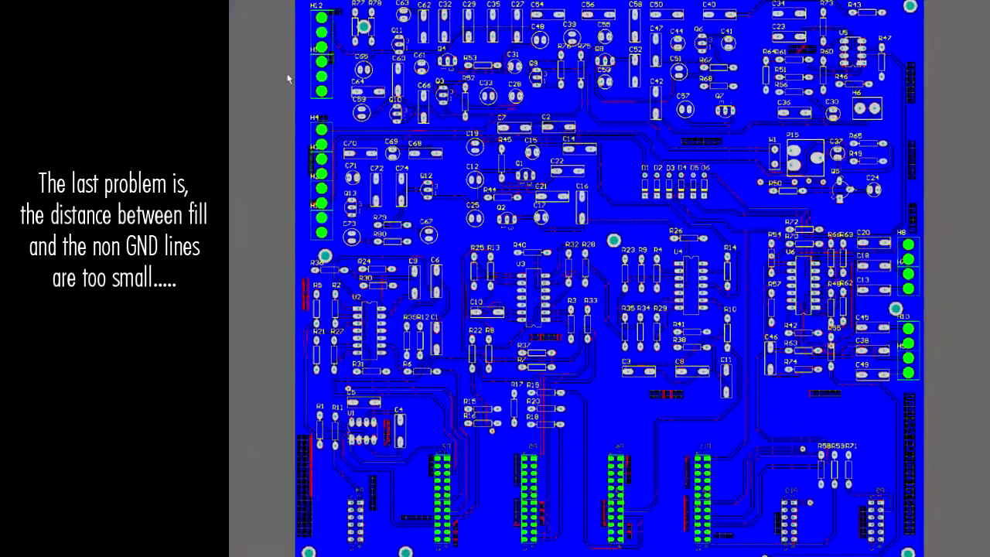
{"action": "left_click", "coordinate": [297, 76]}
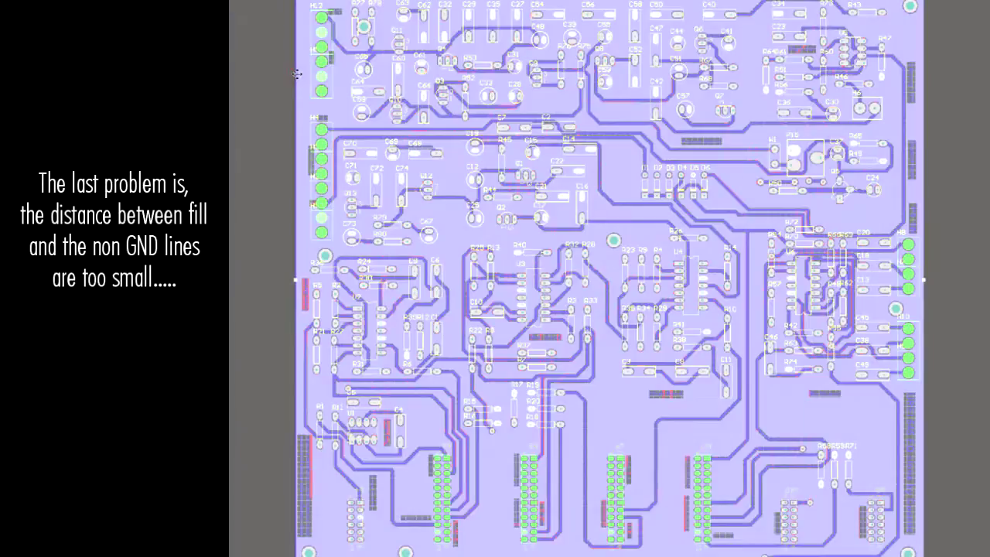
{"action": "key", "text": "Delete"}
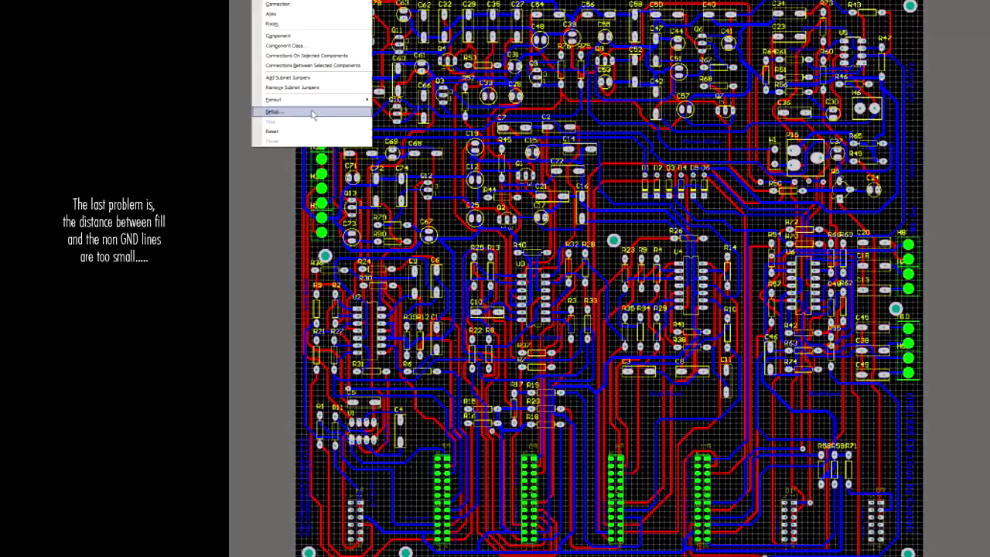
Raise the board-wide Clearance rule's minimum clearance to 30mil from the Auto Route setup's rule editor
{"action": "left_click", "coordinate": [313, 112]}
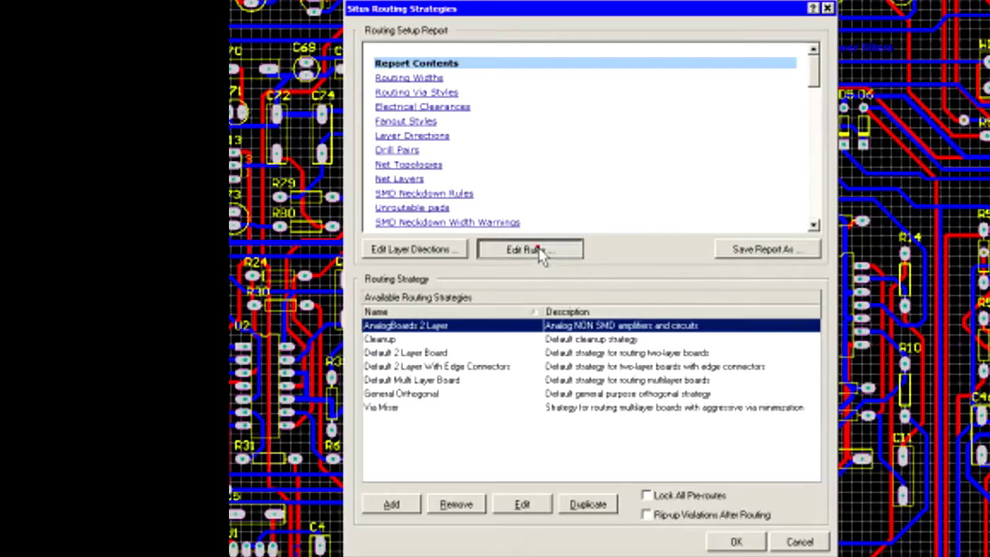
{"action": "left_click", "coordinate": [541, 257]}
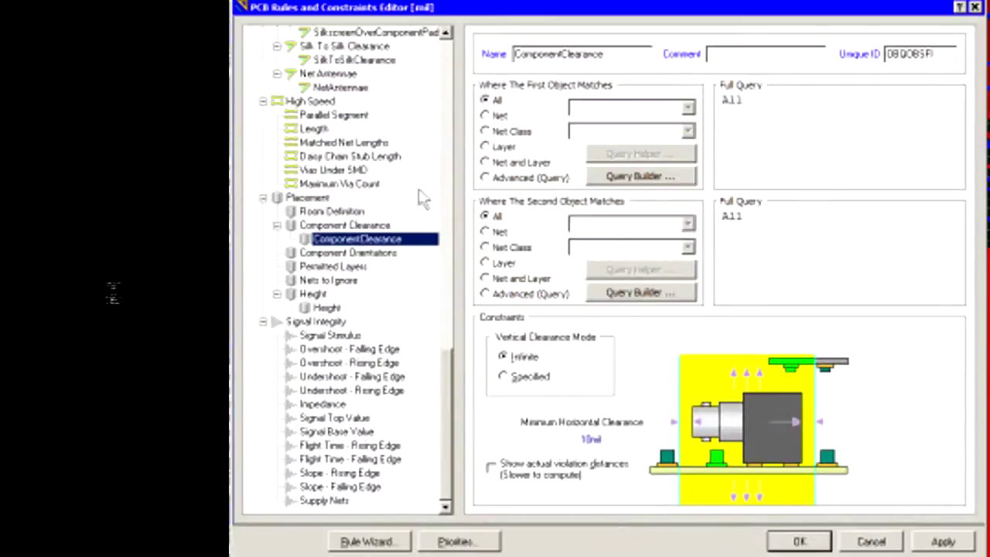
{"action": "left_click_drag", "start_coordinate": [452, 363], "coordinate": [447, 54]}
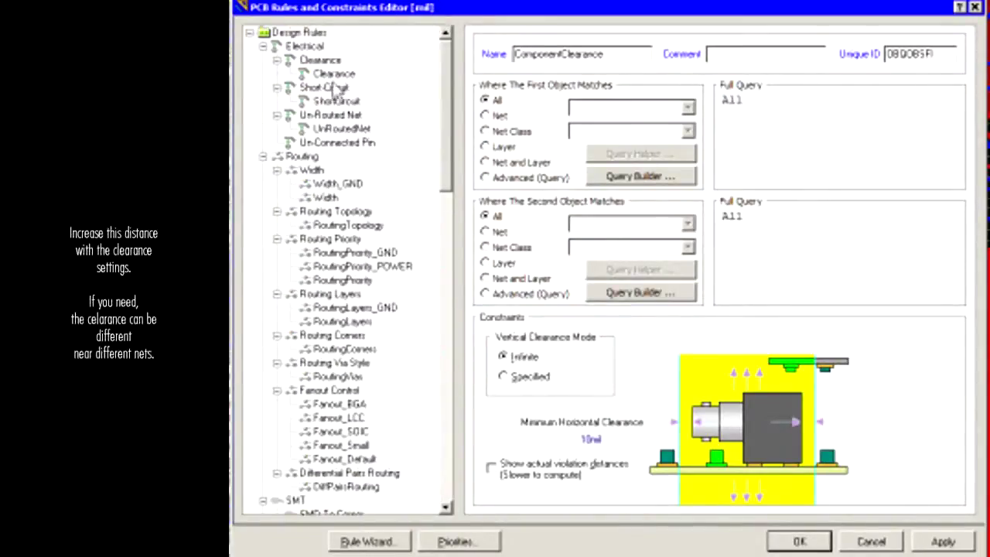
{"action": "left_click", "coordinate": [338, 75]}
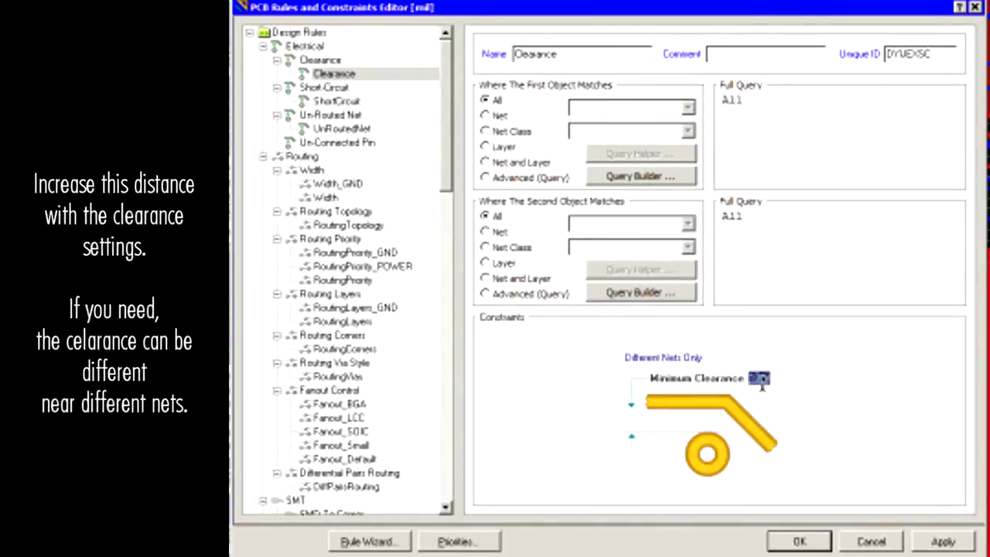
{"action": "type", "text": "3"}
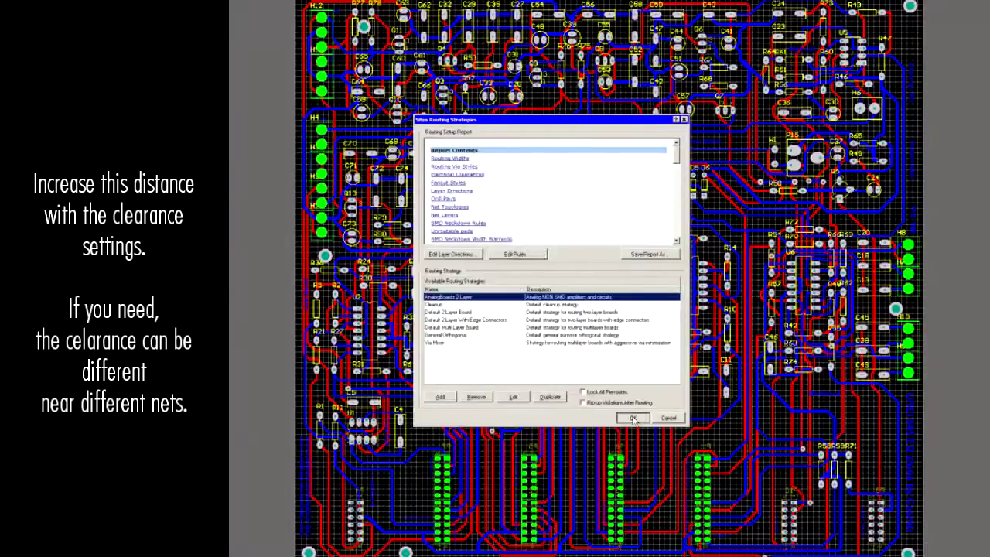
{"action": "left_click", "coordinate": [632, 418]}
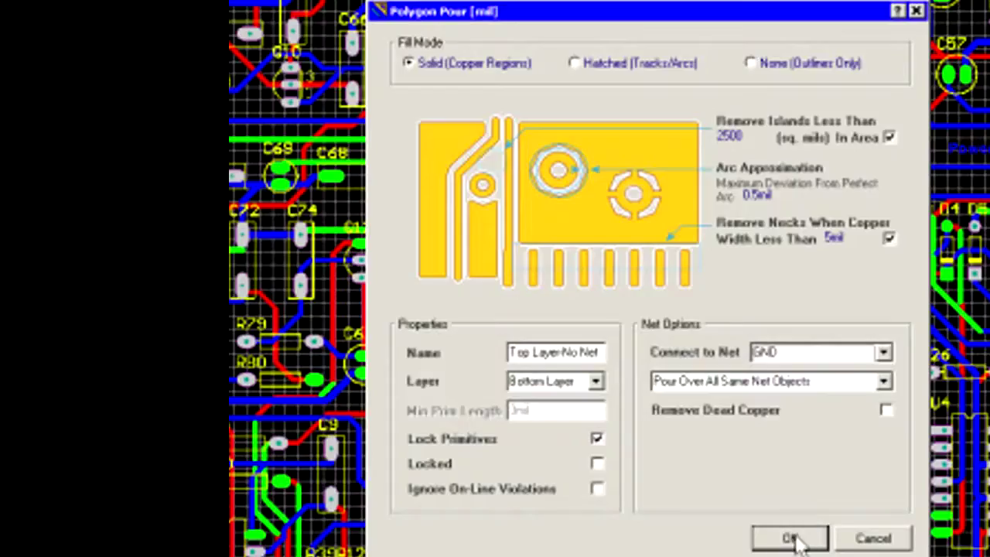
Accept a Solid-fill Bottom Layer polygon pour connected to GND, pouring over all same-net objects
{"action": "left_click", "coordinate": [790, 539]}
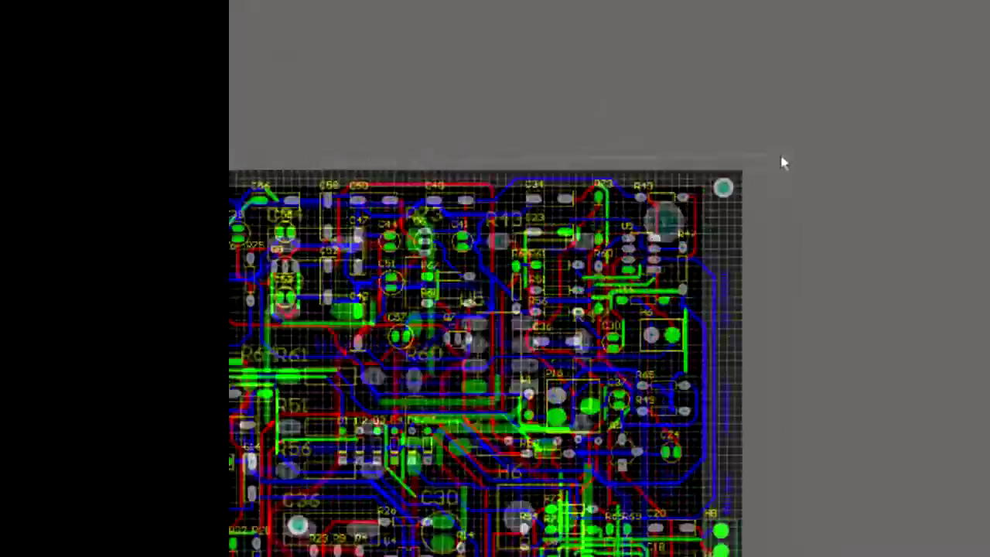
{"action": "scroll", "coordinate": [596, 518], "scroll_direction": "up", "scroll_amount": 5, "text": "ctrl"}
{"action": "scroll", "coordinate": [604, 512], "scroll_direction": "down", "scroll_amount": 5, "text": "ctrl"}
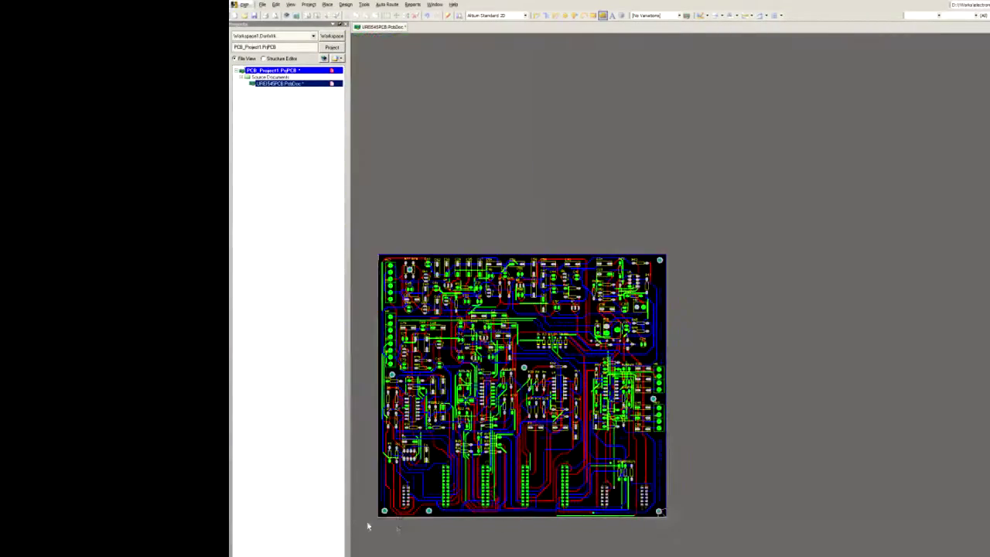
Zoom into the board corners to inspect the GND pour's wide clearance gaps
{"action": "scroll", "coordinate": [372, 522], "scroll_direction": "up", "scroll_amount": 5, "text": "ctrl"}
{"action": "scroll", "coordinate": [416, 516], "scroll_direction": "up", "scroll_amount": 3, "text": "ctrl"}
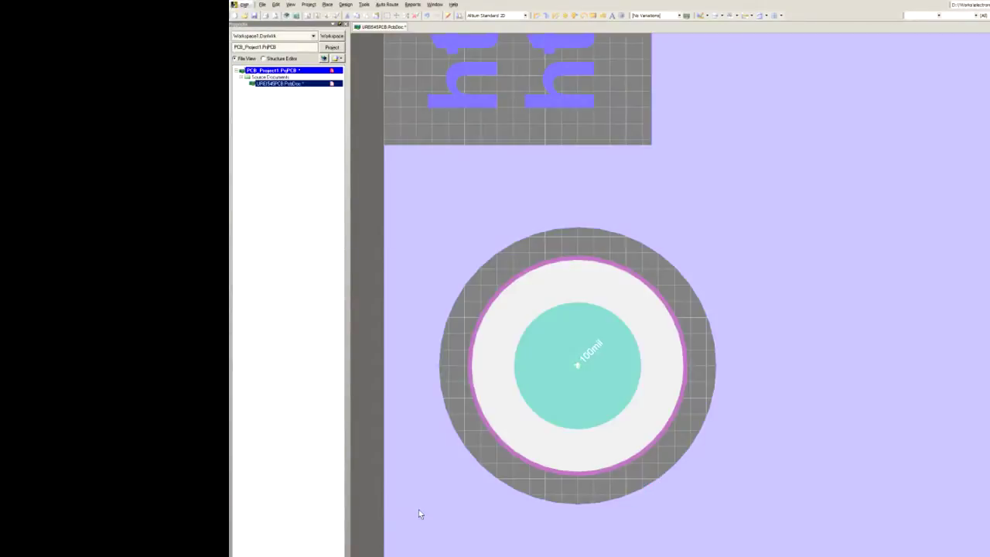
{"action": "scroll", "coordinate": [718, 184], "scroll_direction": "up", "scroll_amount": 3}
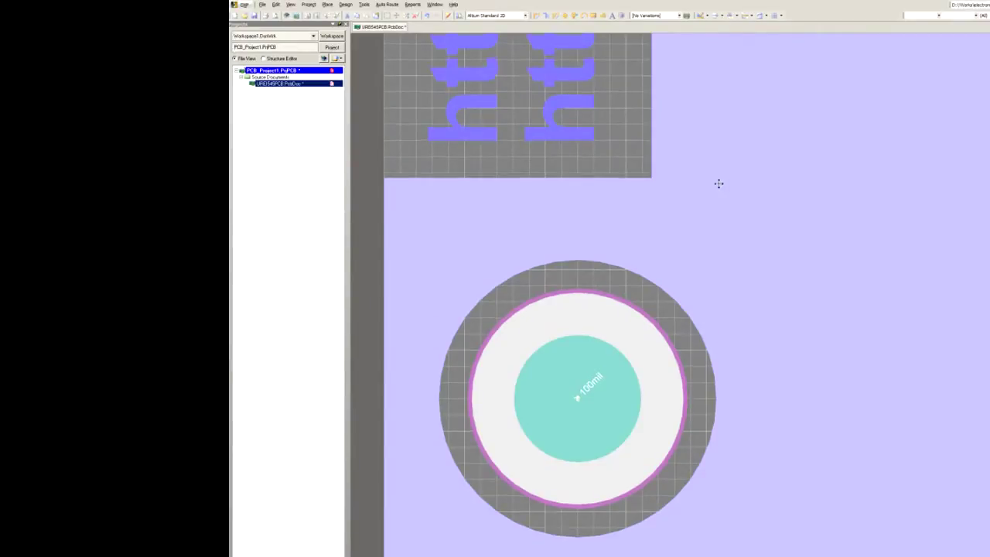
{"action": "scroll", "coordinate": [718, 184], "scroll_direction": "up", "scroll_amount": 4}
{"action": "scroll", "coordinate": [719, 183], "scroll_direction": "up", "scroll_amount": 4}
{"action": "scroll", "coordinate": [718, 183], "scroll_direction": "up", "scroll_amount": 3}
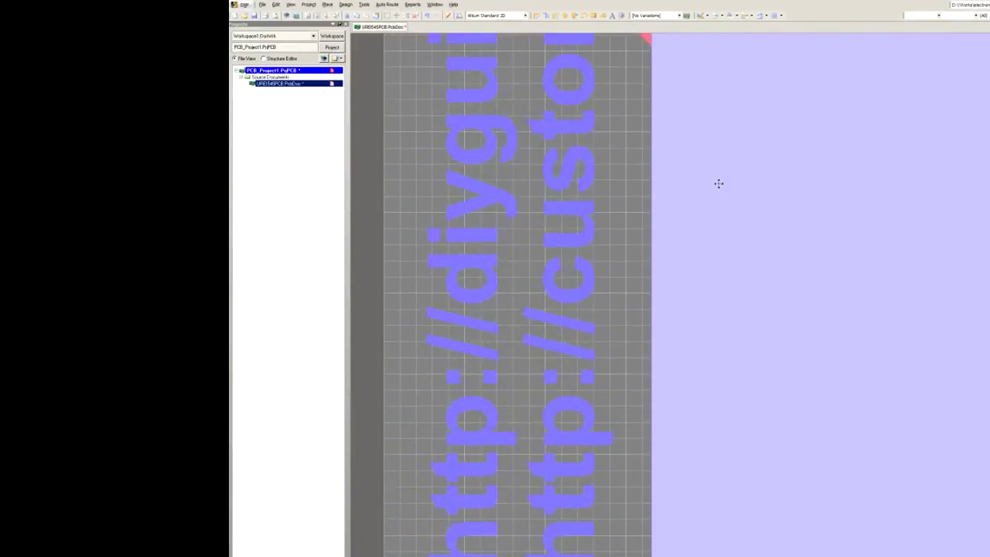
{"action": "scroll", "coordinate": [718, 184], "scroll_direction": "up", "scroll_amount": 3}
{"action": "scroll", "coordinate": [718, 183], "scroll_direction": "up", "scroll_amount": 3}
{"action": "scroll", "coordinate": [718, 183], "scroll_direction": "up", "scroll_amount": 3}
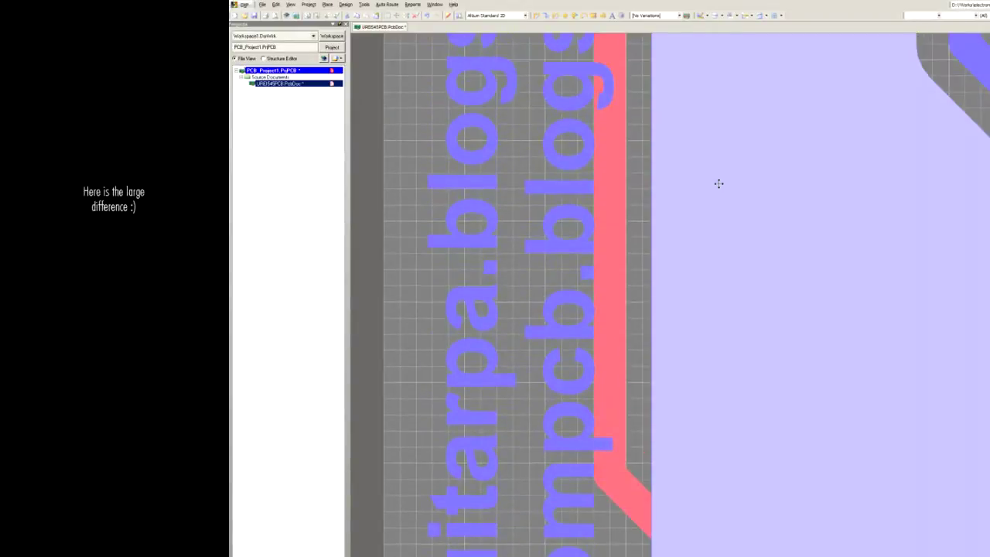
{"action": "scroll", "coordinate": [718, 184], "scroll_direction": "up", "scroll_amount": 3}
{"action": "scroll", "coordinate": [718, 183], "scroll_direction": "up", "scroll_amount": 3}
{"action": "scroll", "coordinate": [718, 183], "scroll_direction": "up", "scroll_amount": 3}
{"action": "scroll", "coordinate": [719, 184], "scroll_direction": "up", "scroll_amount": 3}
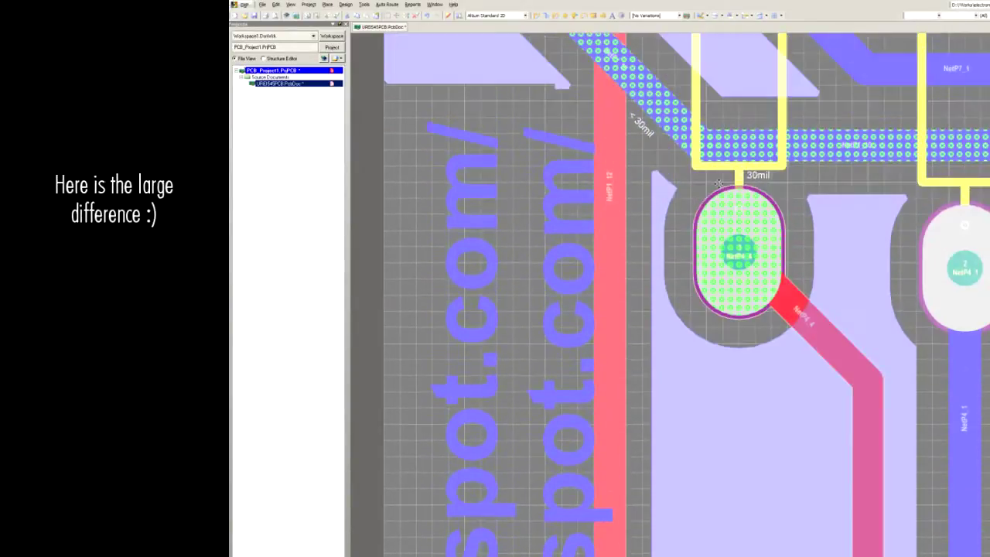
{"action": "scroll", "coordinate": [719, 183], "scroll_direction": "up", "scroll_amount": 3}
{"action": "scroll", "coordinate": [718, 184], "scroll_direction": "up", "scroll_amount": 3}
{"action": "scroll", "coordinate": [718, 183], "scroll_direction": "up", "scroll_amount": 3}
{"action": "scroll", "coordinate": [718, 184], "scroll_direction": "up", "scroll_amount": 5}
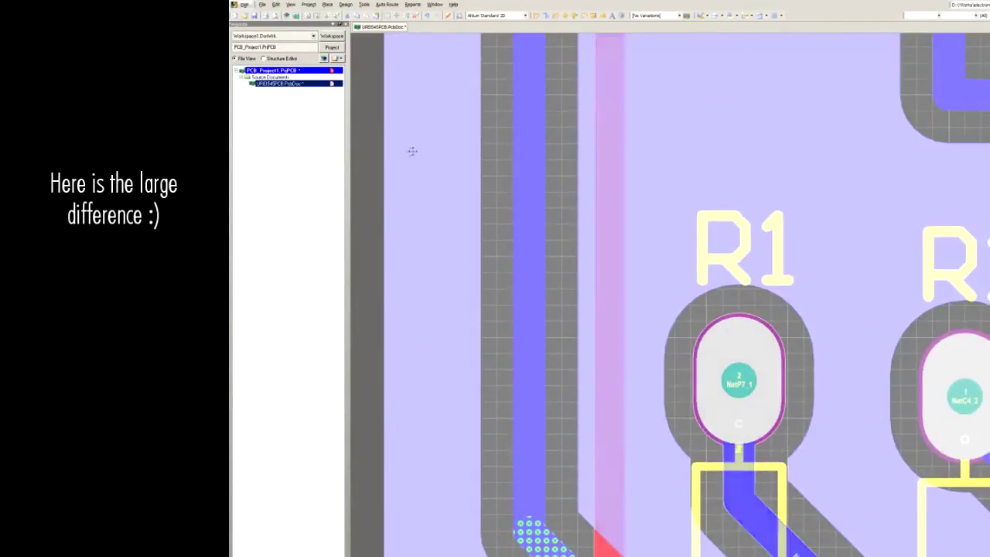
Restore full-brightness board colours, fit the whole board, and zoom into the C7/C2/Q1 area
{"action": "key", "text": "shift+c"}
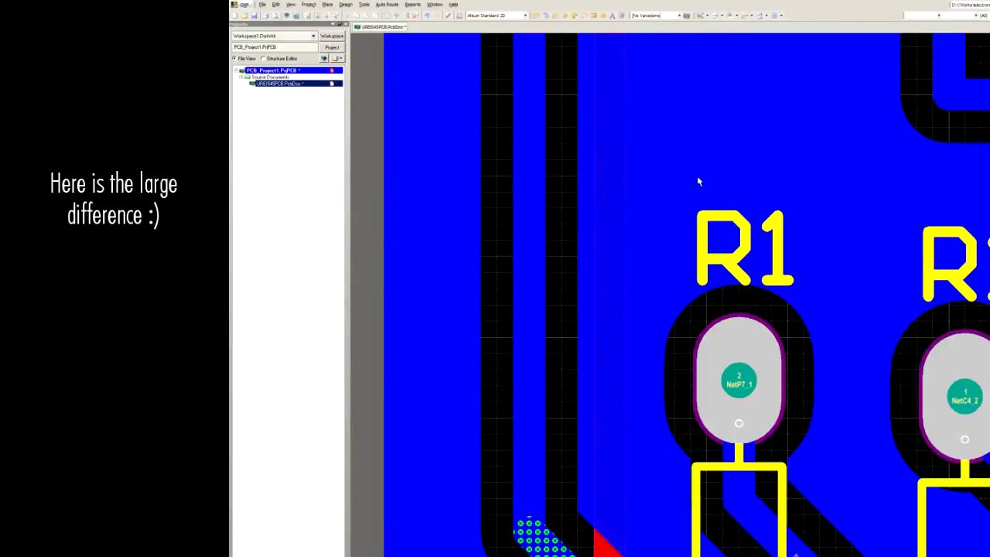
{"action": "scroll", "coordinate": [696, 178], "scroll_direction": "up", "scroll_amount": 3}
{"action": "left_click", "coordinate": [308, 16]}
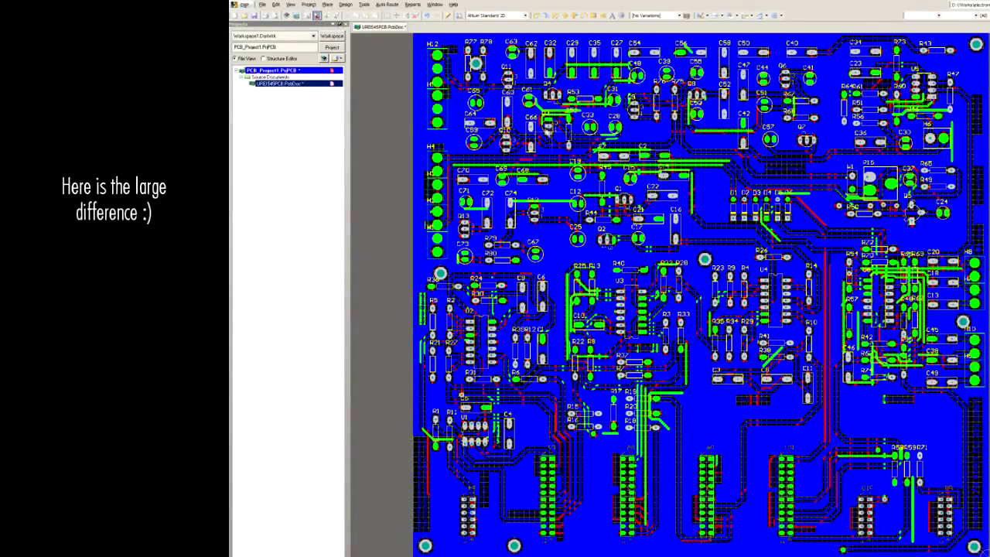
{"action": "scroll", "coordinate": [604, 140], "scroll_direction": "up", "scroll_amount": 4, "text": "ctrl"}
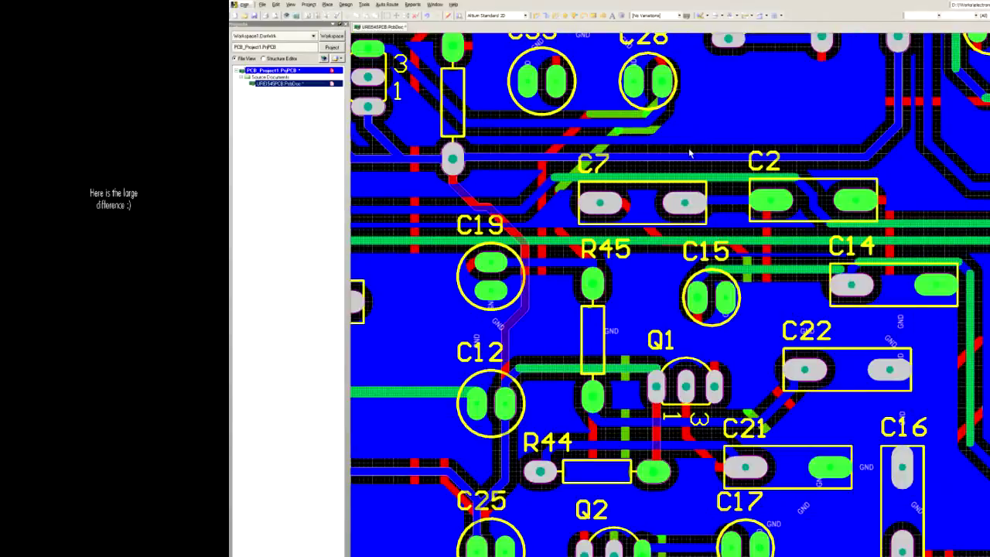
Set the Clearance rule's minimum clearance back below 30mil, apply it, and refit the board
{"action": "left_click", "coordinate": [387, 5]}
{"action": "left_click", "coordinate": [398, 141]}
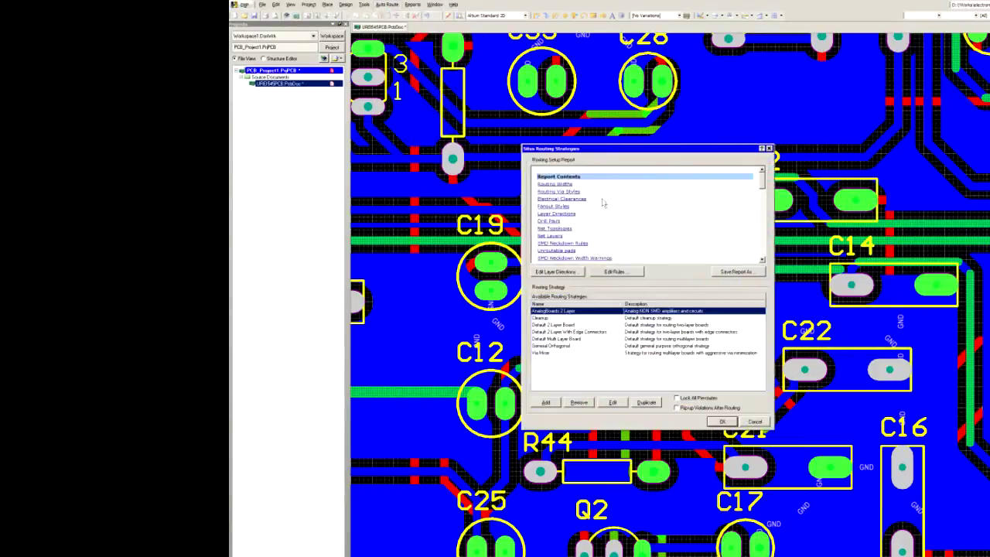
{"action": "left_click", "coordinate": [616, 273]}
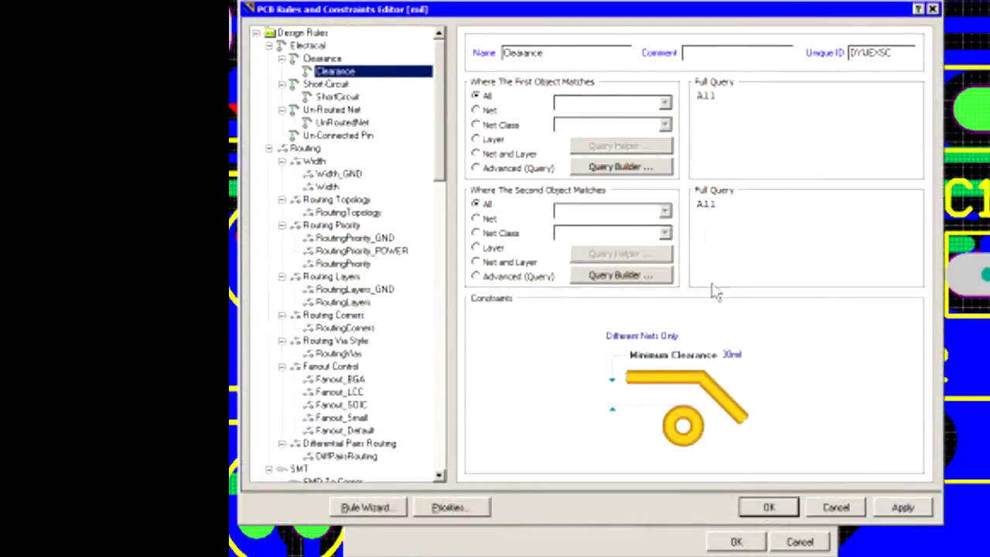
{"action": "type", "text": "1"}
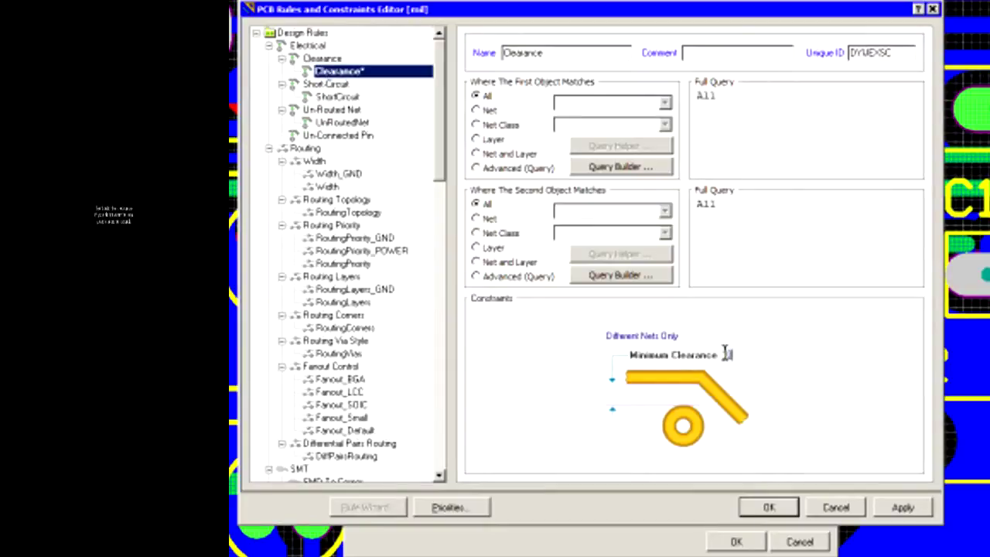
{"action": "left_click", "coordinate": [901, 507]}
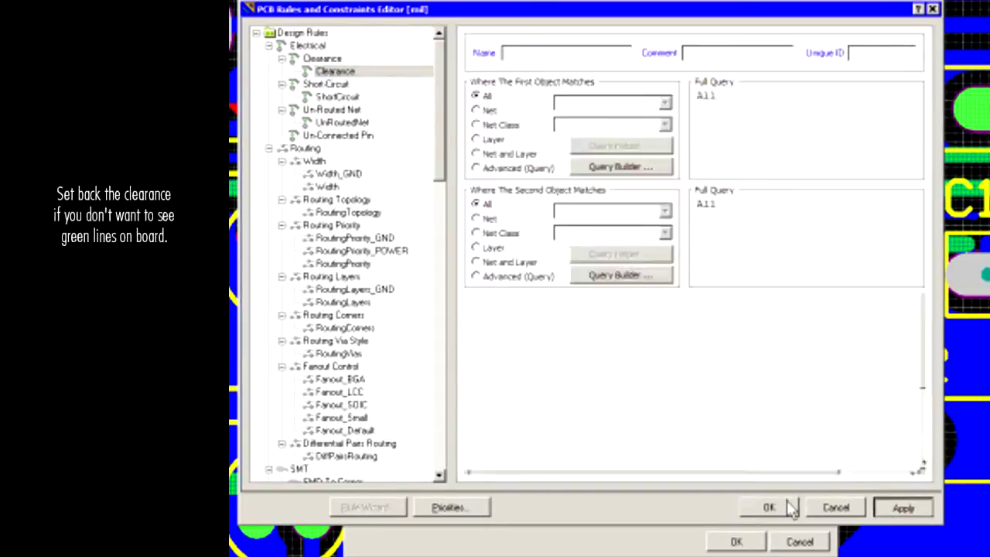
{"action": "left_click", "coordinate": [769, 507]}
{"action": "left_click", "coordinate": [739, 541]}
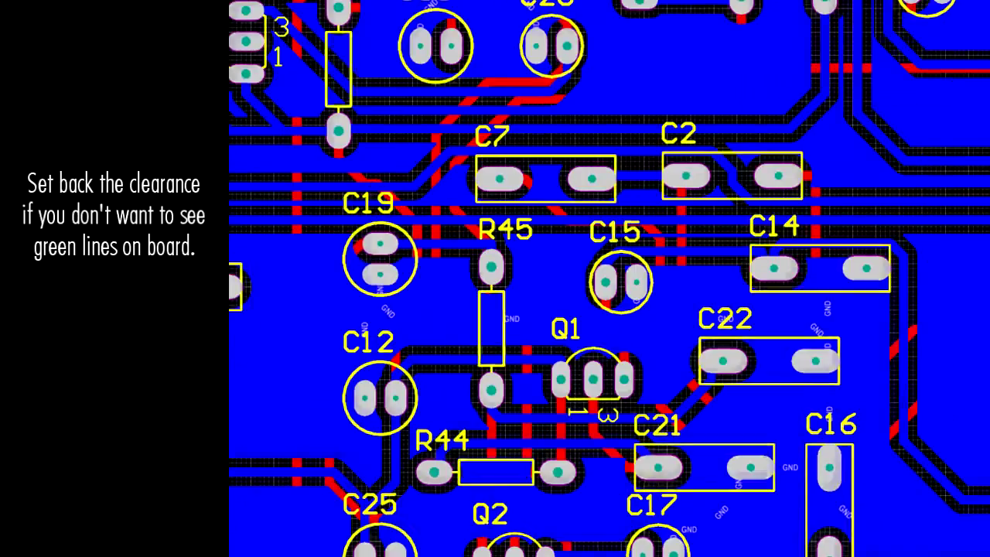
{"action": "key", "text": "Home"}
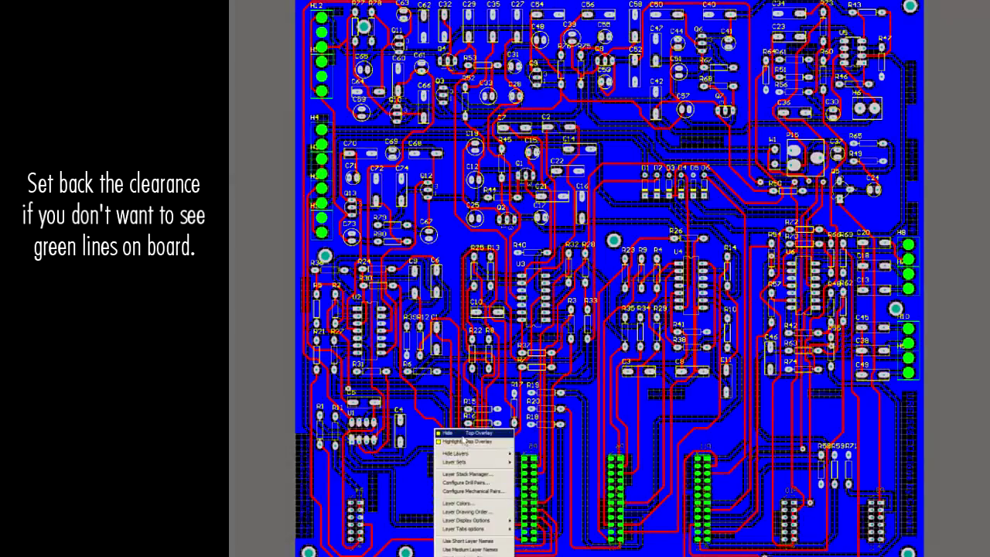
Hide the Top Overlay layer so component outlines and designators disappear from the poured board
{"action": "left_click", "coordinate": [463, 433]}
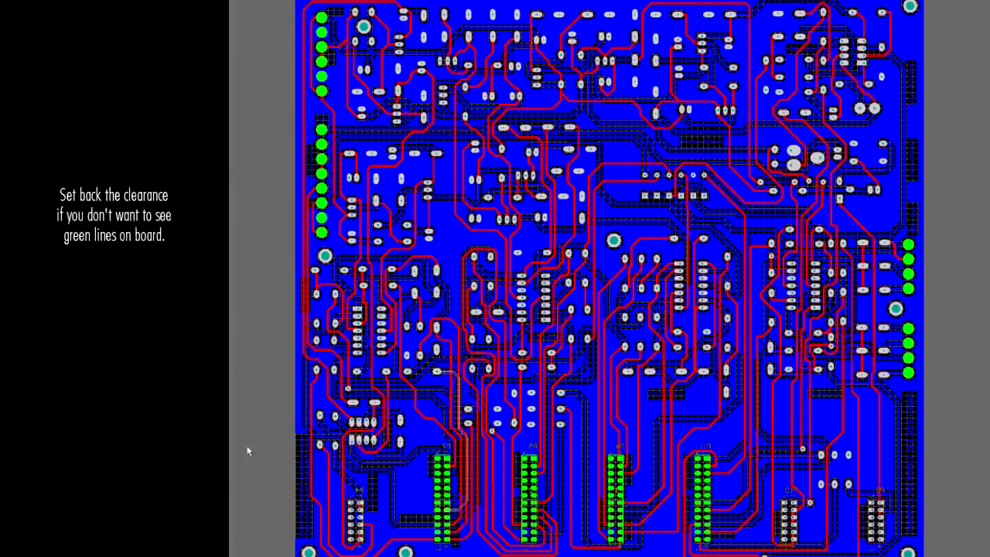